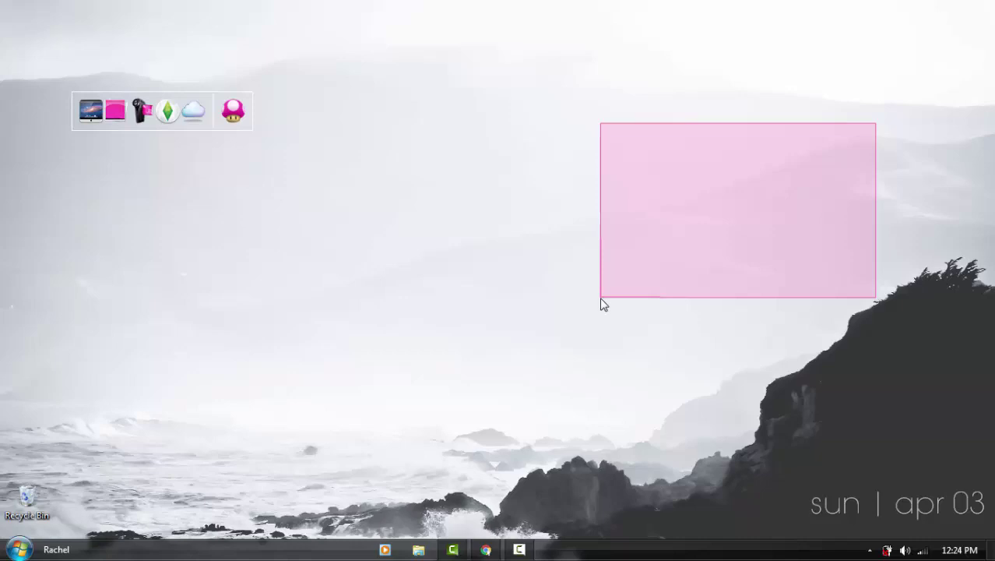
Close the About Camtasia Studio box and minimize Camtasia to the taskbar
{"action": "left_click_drag", "start_coordinate": [601, 299], "coordinate": [600, 299]}
{"action": "left_click", "coordinate": [578, 505]}
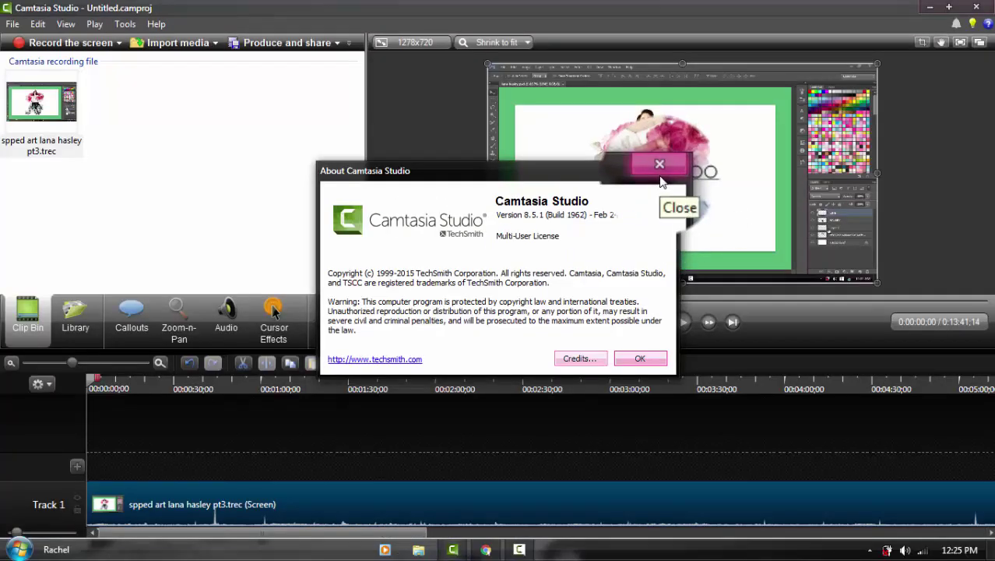
{"action": "left_click", "coordinate": [661, 176]}
{"action": "left_click", "coordinate": [928, 8]}
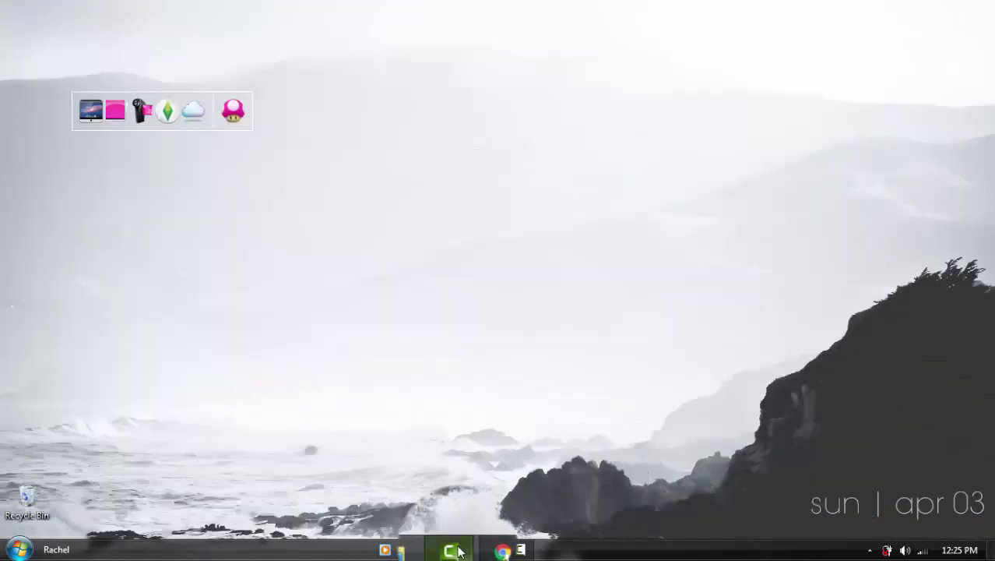
{"action": "mouse_move", "coordinate": [456, 550]}
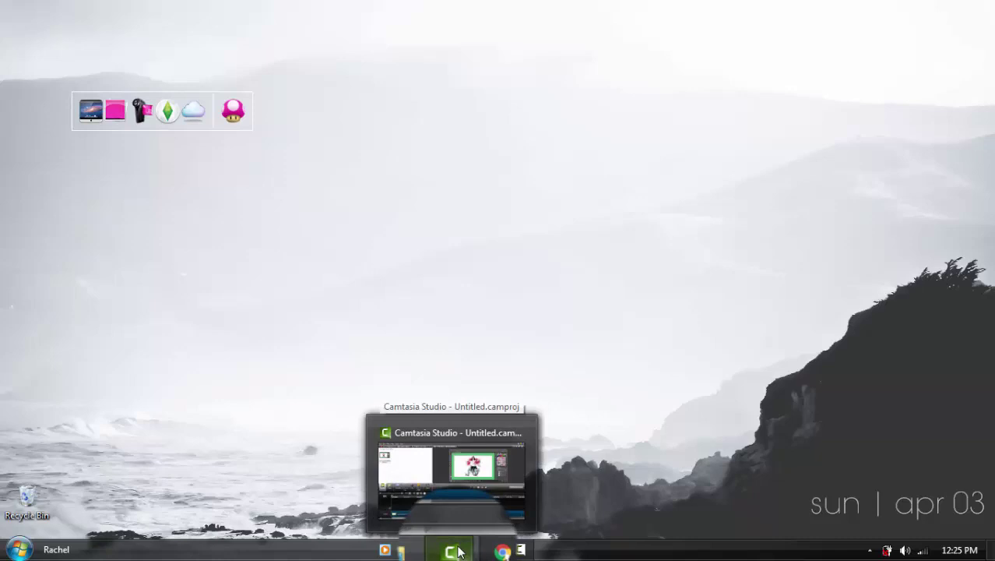
Restore the Camtasia window from the taskbar and show the recording's Cursor Effects settings
{"action": "left_click", "coordinate": [453, 552]}
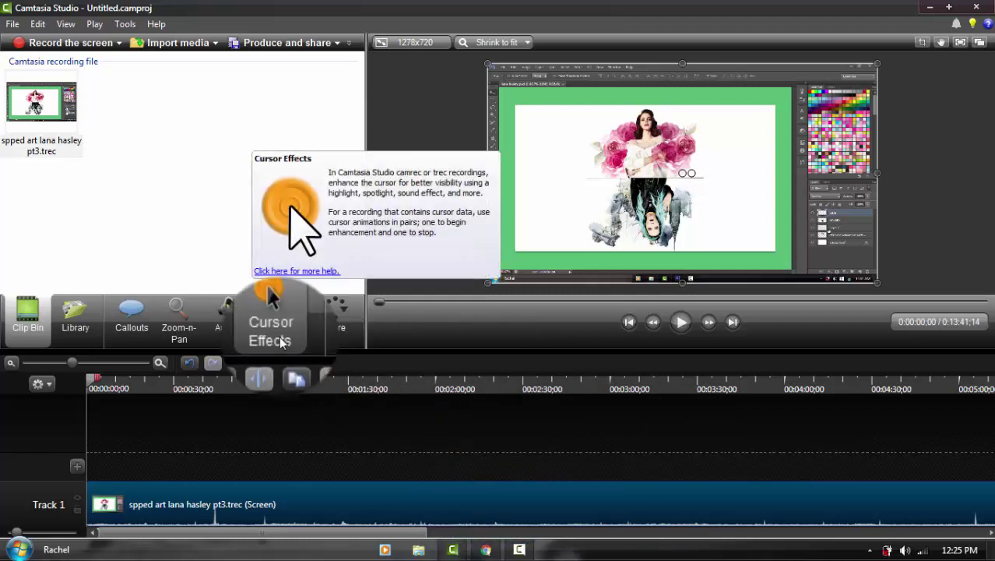
{"action": "left_click", "coordinate": [277, 331]}
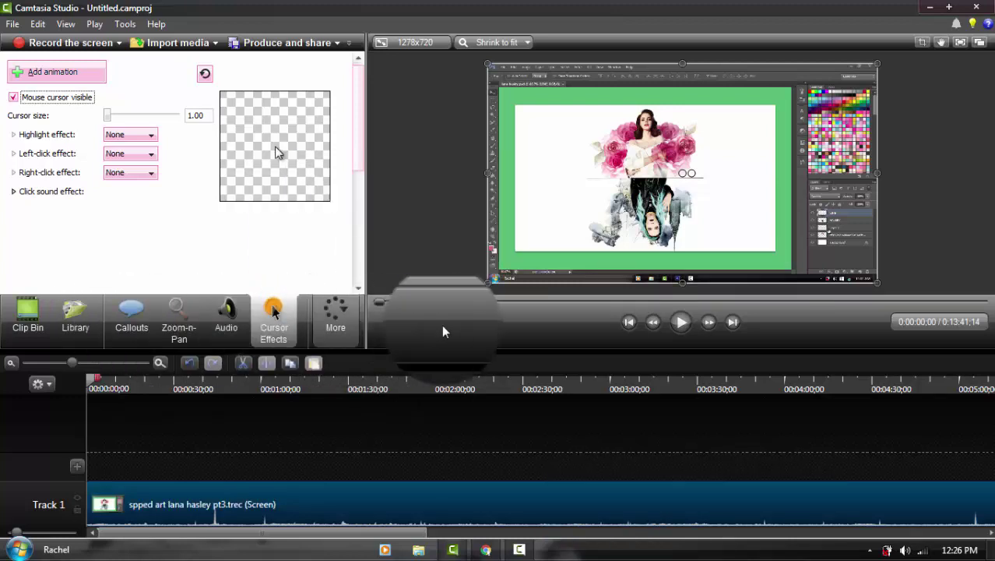
In Cursor Effects, try enlarging the cursor to about 4.87, then reset its size to 1.00
{"action": "left_click", "coordinate": [336, 316]}
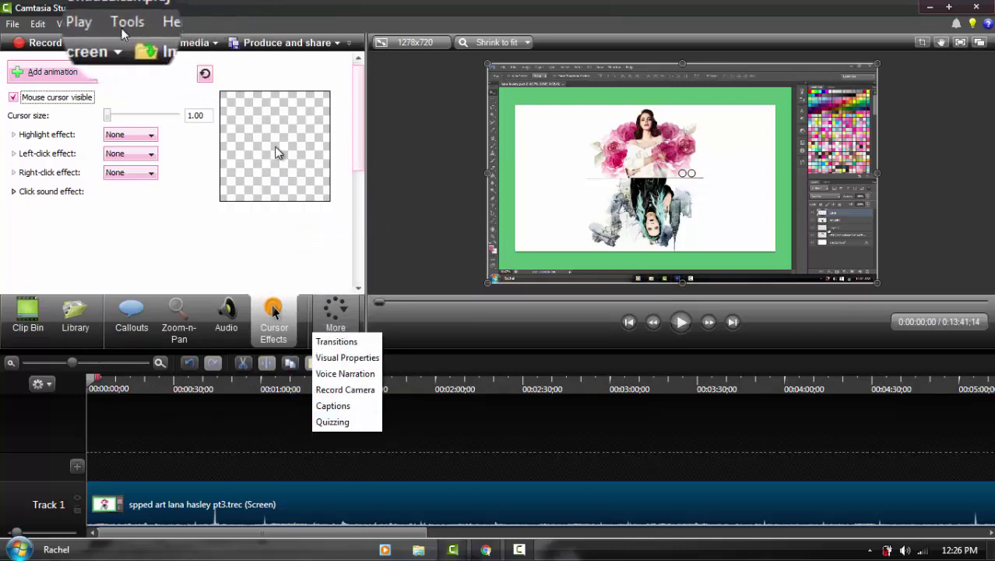
{"action": "left_click", "coordinate": [125, 24]}
{"action": "left_click", "coordinate": [125, 24]}
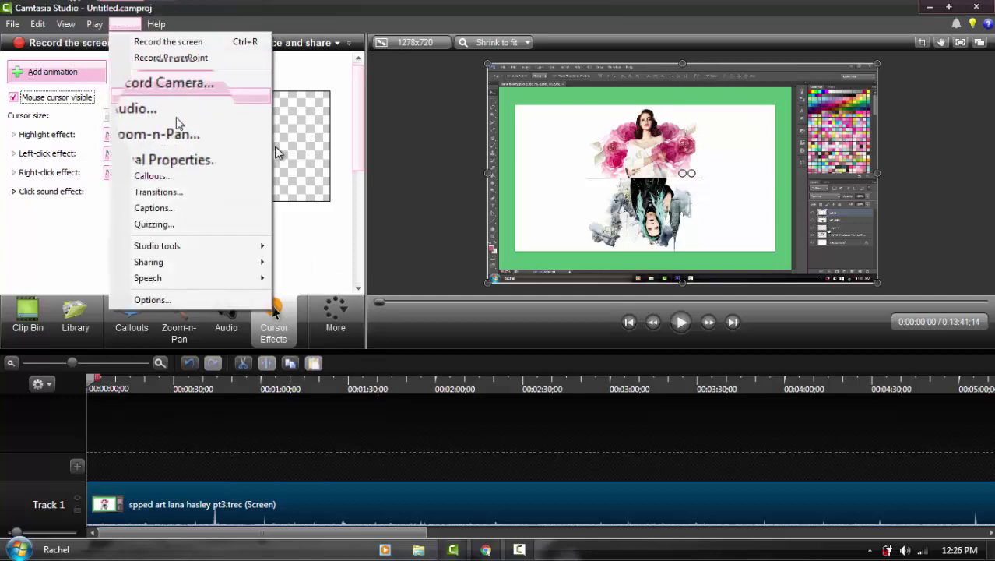
{"action": "left_click", "coordinate": [171, 158]}
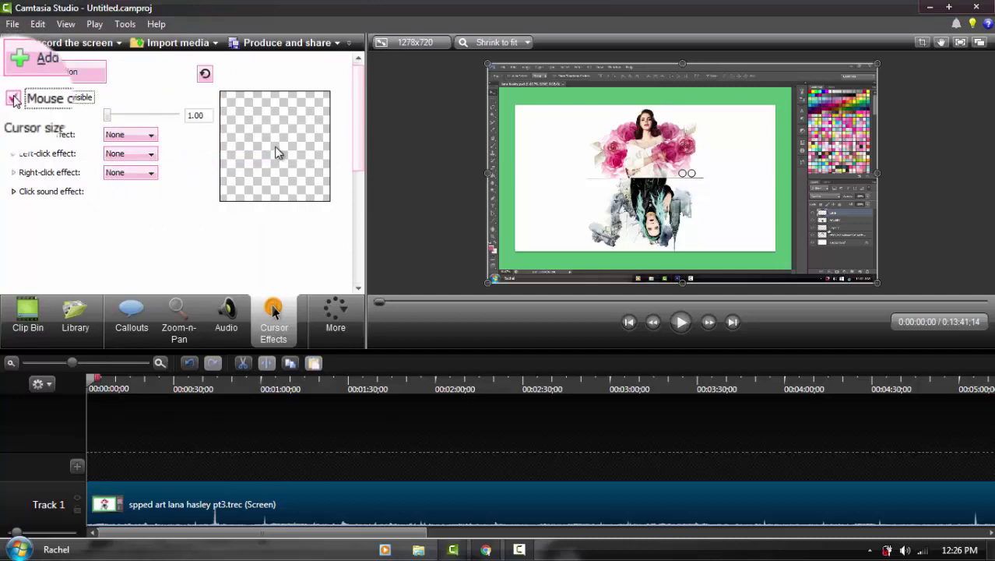
{"action": "left_click_drag", "start_coordinate": [107, 115], "coordinate": [202, 124]}
{"action": "left_click", "coordinate": [205, 74]}
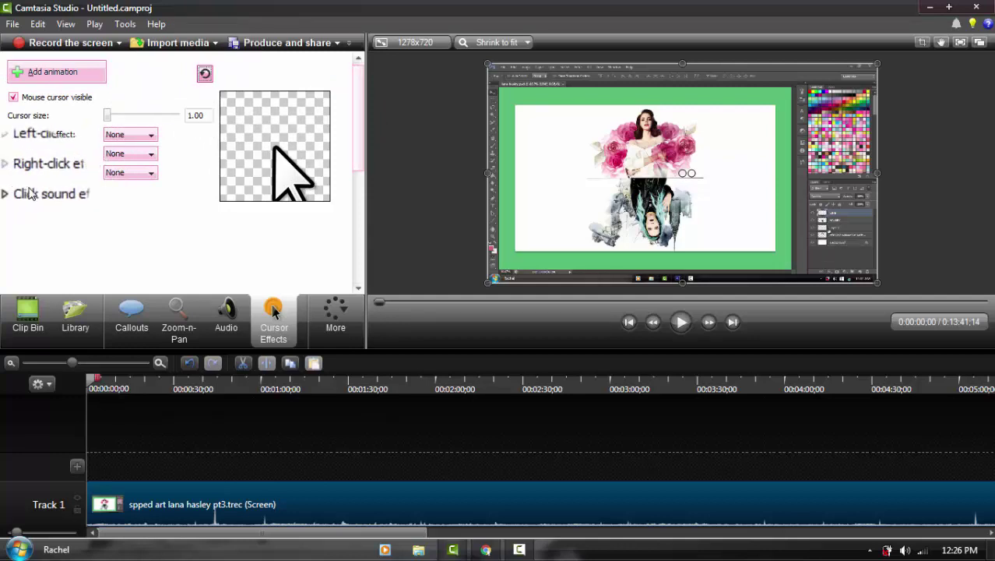
Set both the left-click and right-click sound effects to Mouse click
{"action": "left_click", "coordinate": [13, 192]}
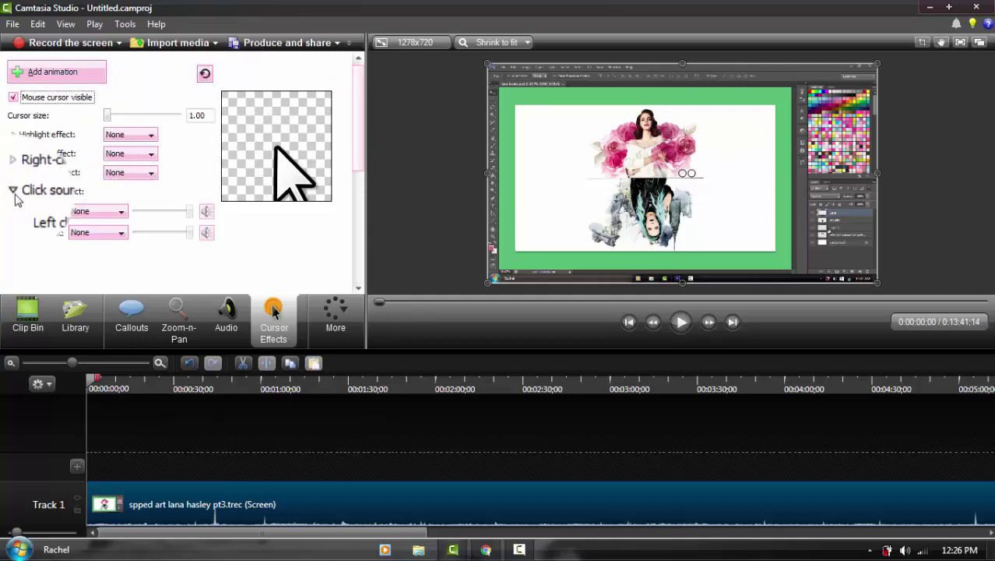
{"action": "left_click", "coordinate": [114, 212]}
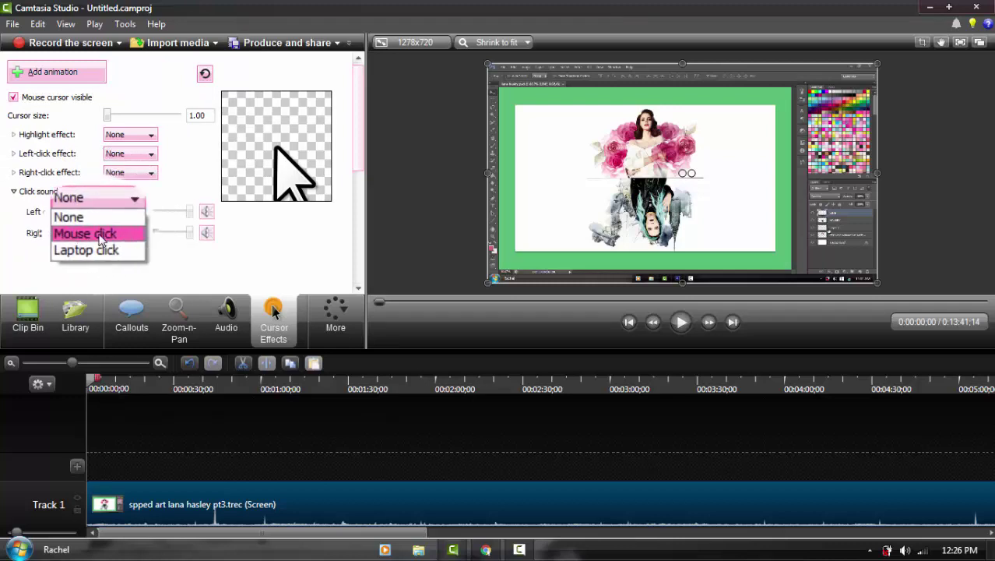
{"action": "left_click", "coordinate": [87, 232]}
{"action": "left_click", "coordinate": [87, 234]}
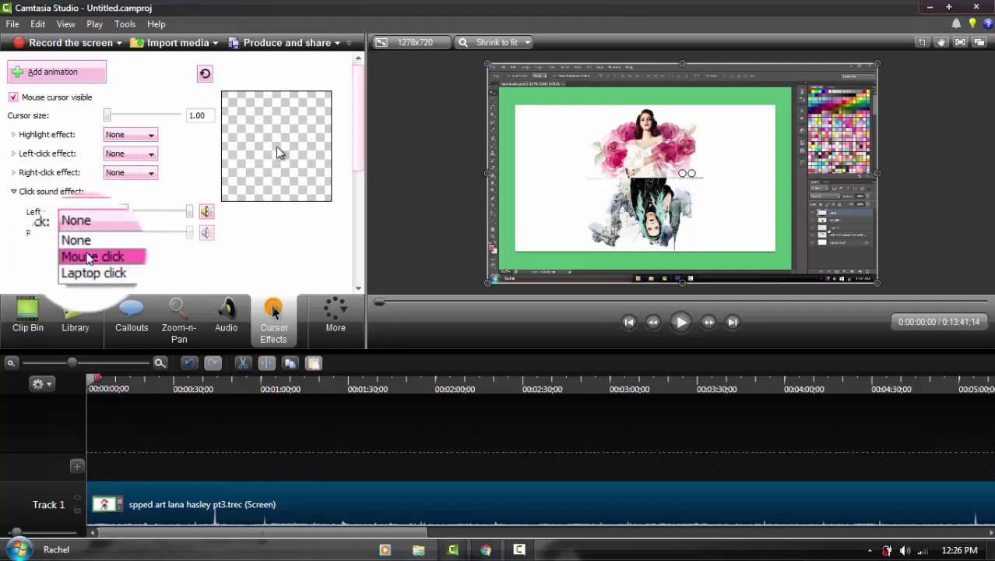
{"action": "left_click", "coordinate": [92, 256]}
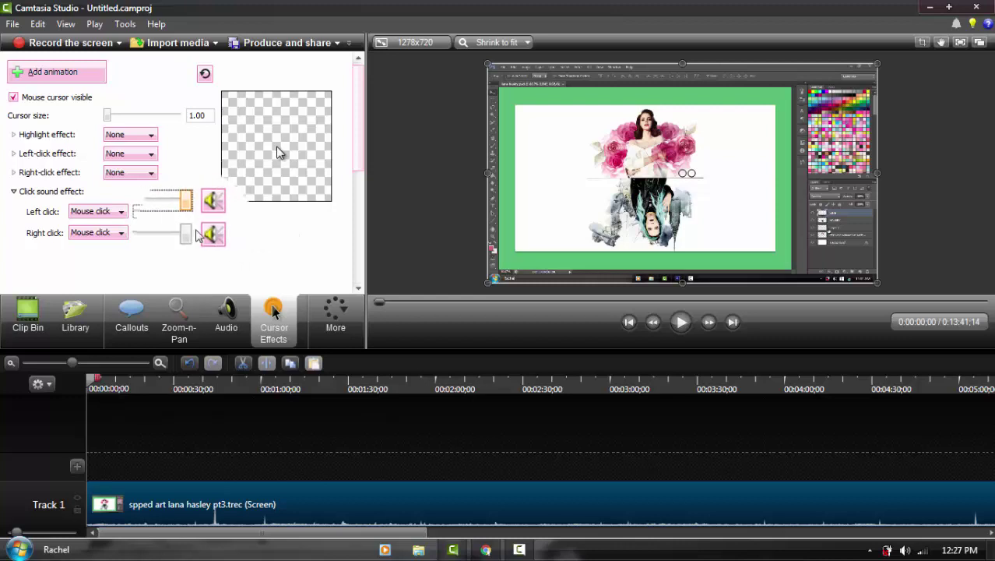
Apply a Magnify highlight with a larger circle and slightly lower strength, plus a Warp left-click effect
{"action": "left_click", "coordinate": [132, 137]}
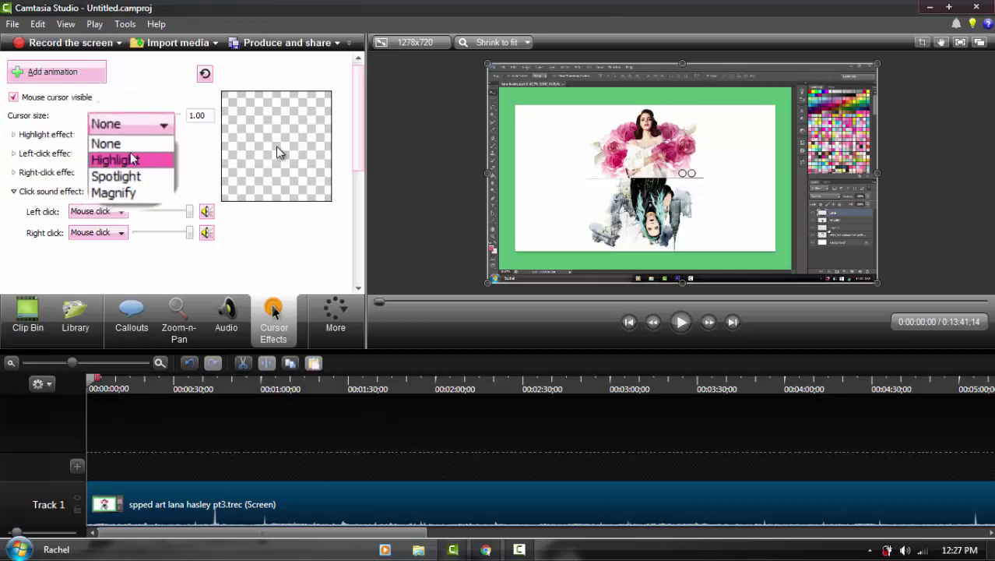
{"action": "left_click", "coordinate": [129, 178]}
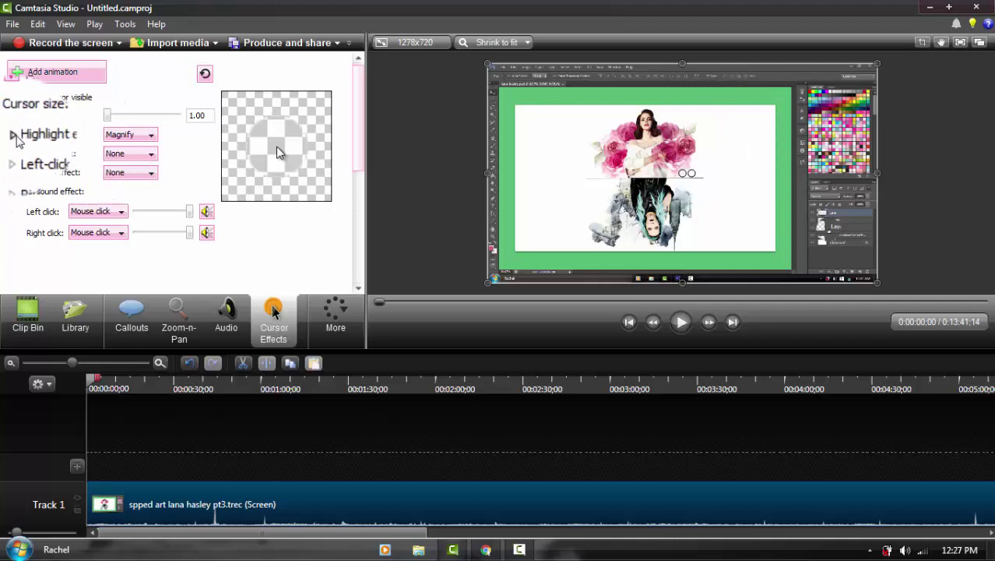
{"action": "left_click", "coordinate": [13, 134]}
{"action": "left_click_drag", "start_coordinate": [131, 156], "coordinate": [157, 155]}
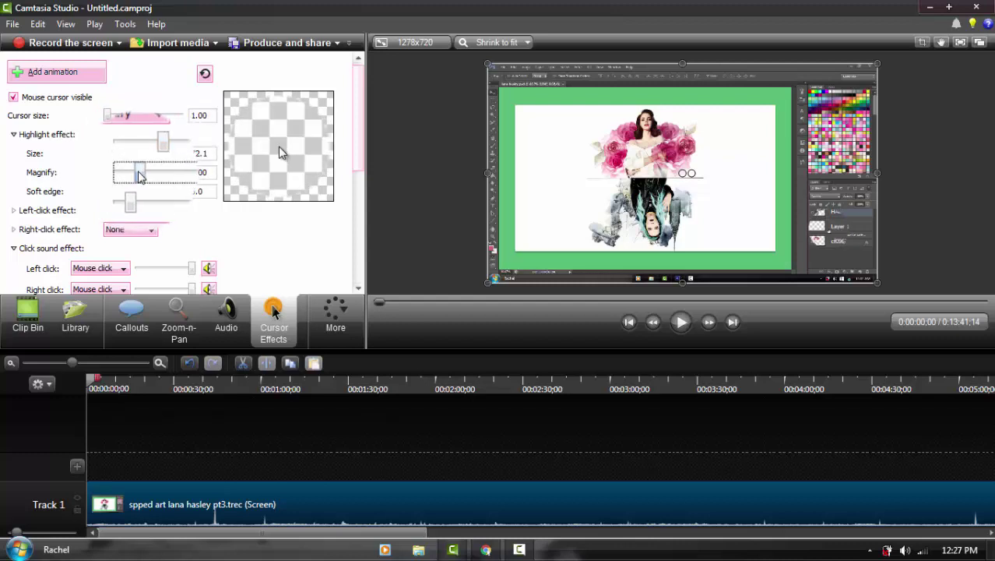
{"action": "left_click_drag", "start_coordinate": [140, 175], "coordinate": [156, 194]}
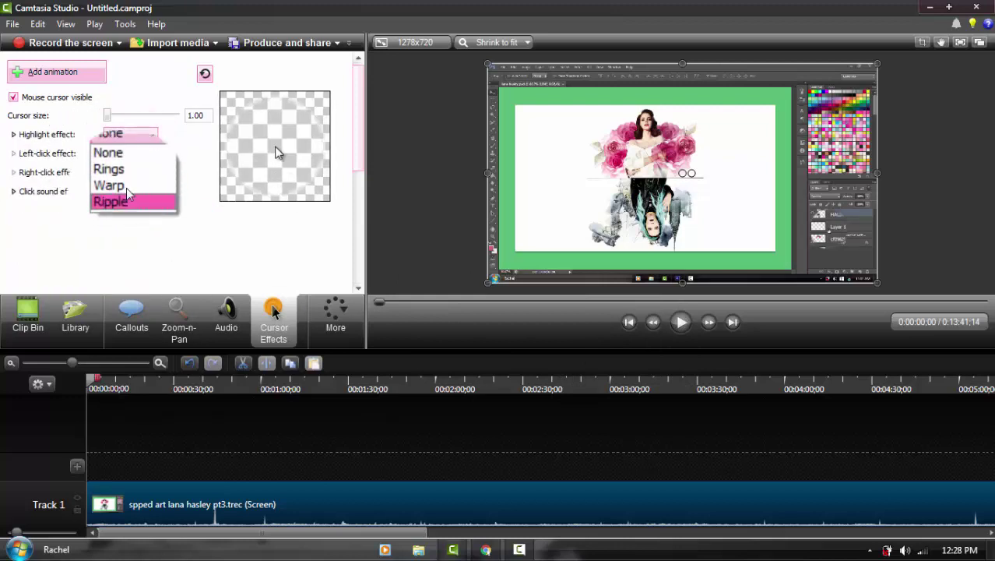
{"action": "left_click", "coordinate": [130, 188]}
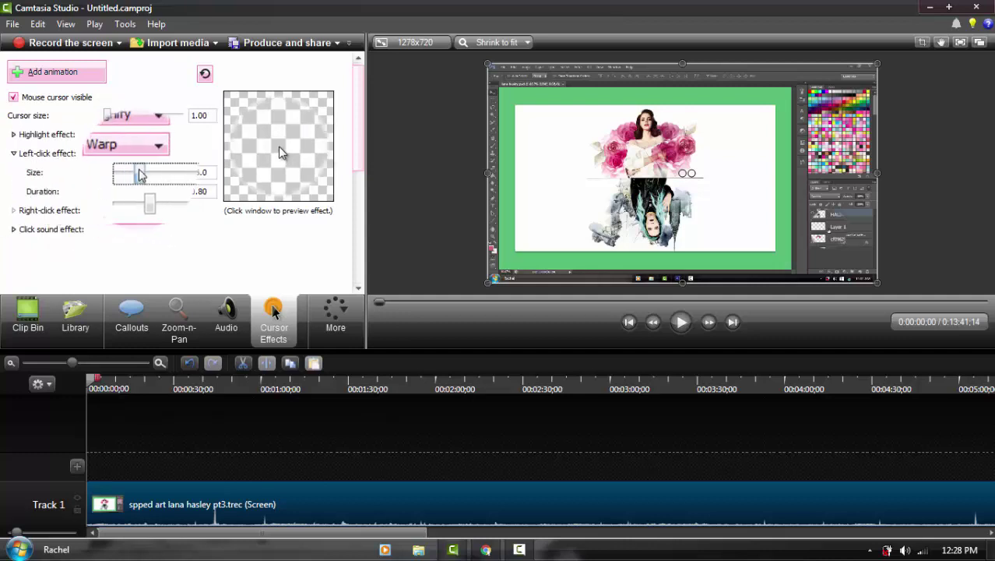
Try the Highlight effect and its colour options, then switch the highlight effect to Spotlight
{"action": "left_click", "coordinate": [138, 164]}
{"action": "left_click", "coordinate": [139, 163]}
{"action": "left_click", "coordinate": [151, 134]}
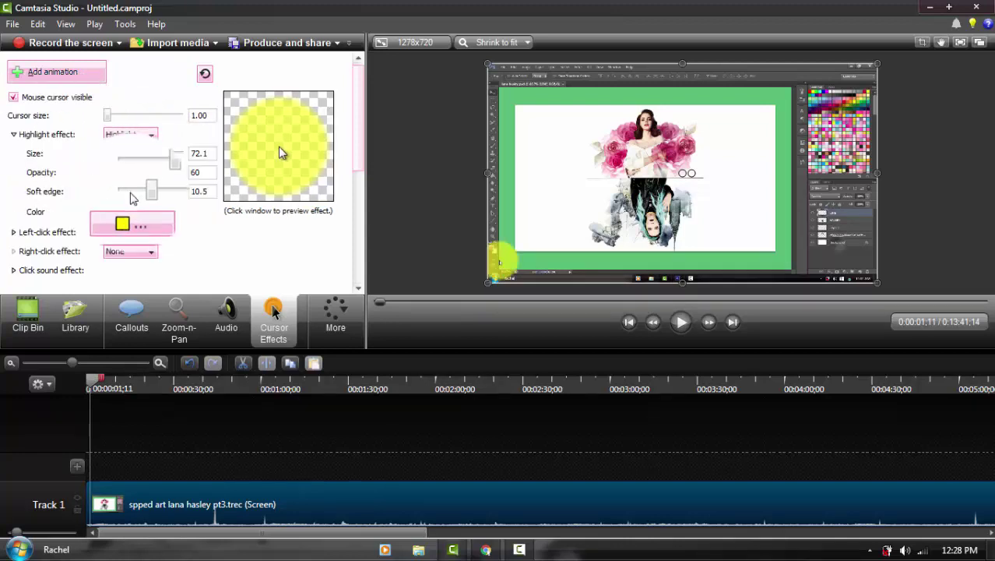
{"action": "left_click", "coordinate": [132, 225]}
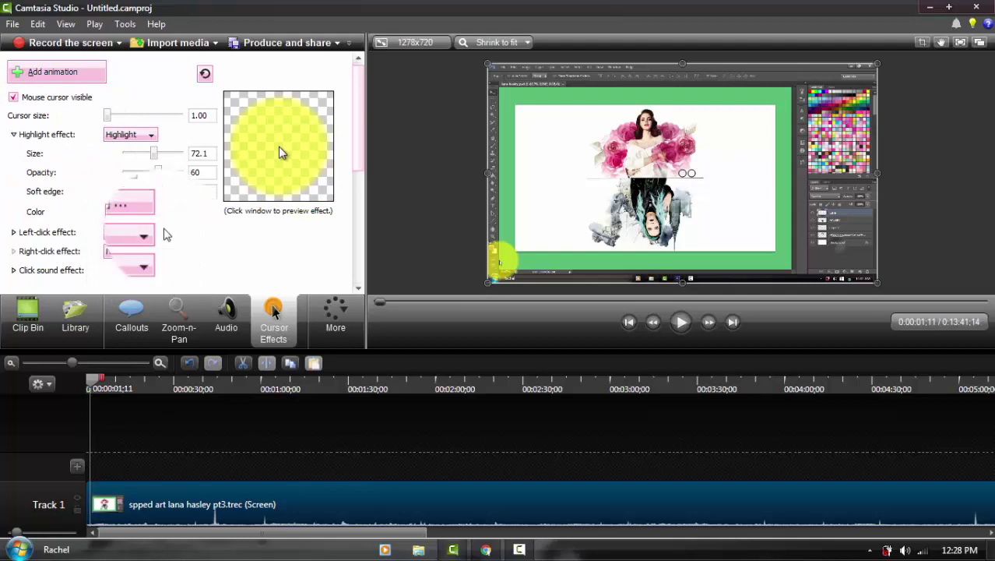
{"action": "left_click", "coordinate": [151, 134]}
{"action": "left_click", "coordinate": [124, 175]}
{"action": "left_click", "coordinate": [150, 134]}
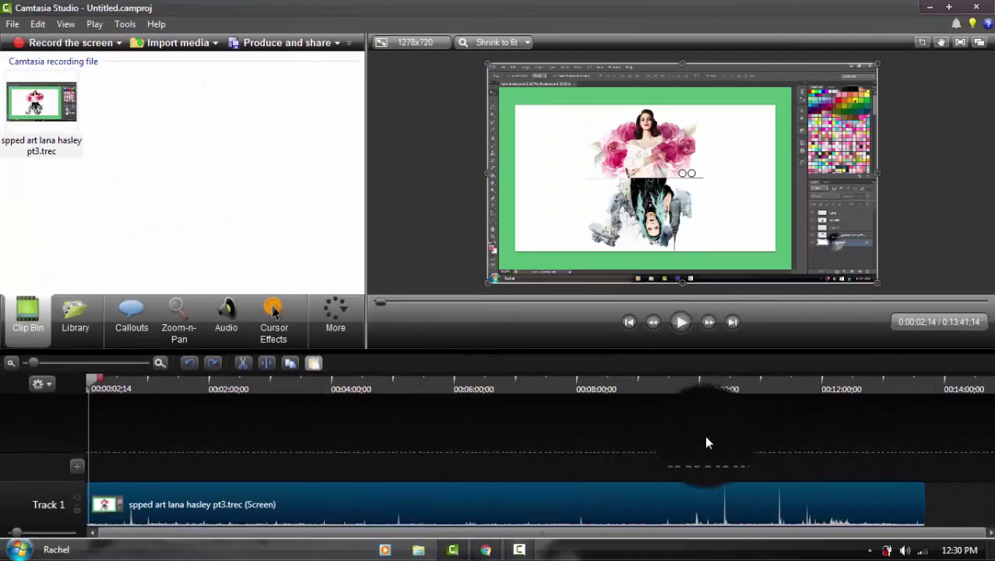
Open Clip speed for the Track 1 clip, enter 500, and cancel without applying
{"action": "right_click", "coordinate": [676, 500]}
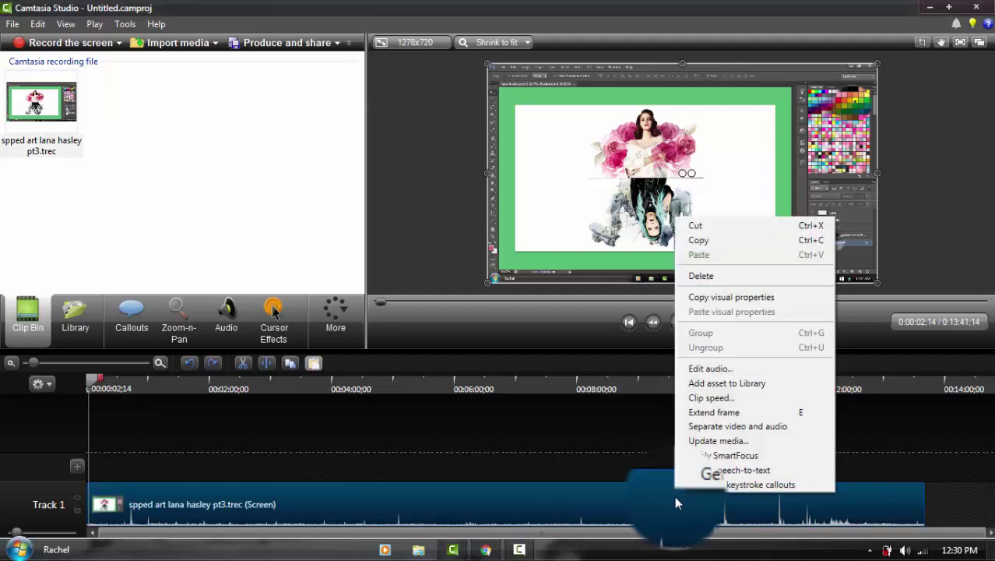
{"action": "left_click", "coordinate": [711, 397]}
{"action": "type", "text": "500"}
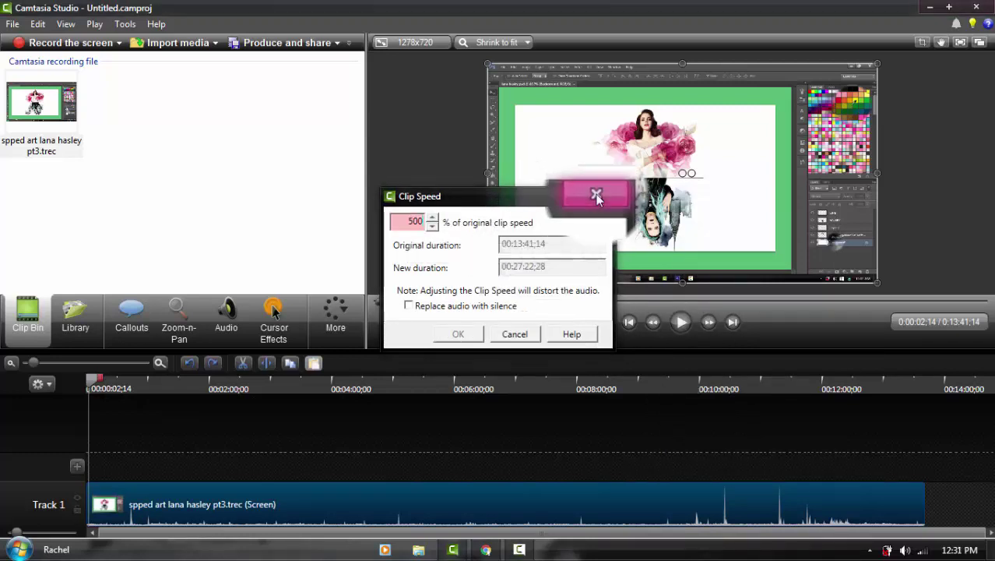
{"action": "left_click", "coordinate": [596, 194]}
Reopen Clip speed from the Edit menu, try 500 then 400, and discard the change
{"action": "right_click", "coordinate": [273, 504]}
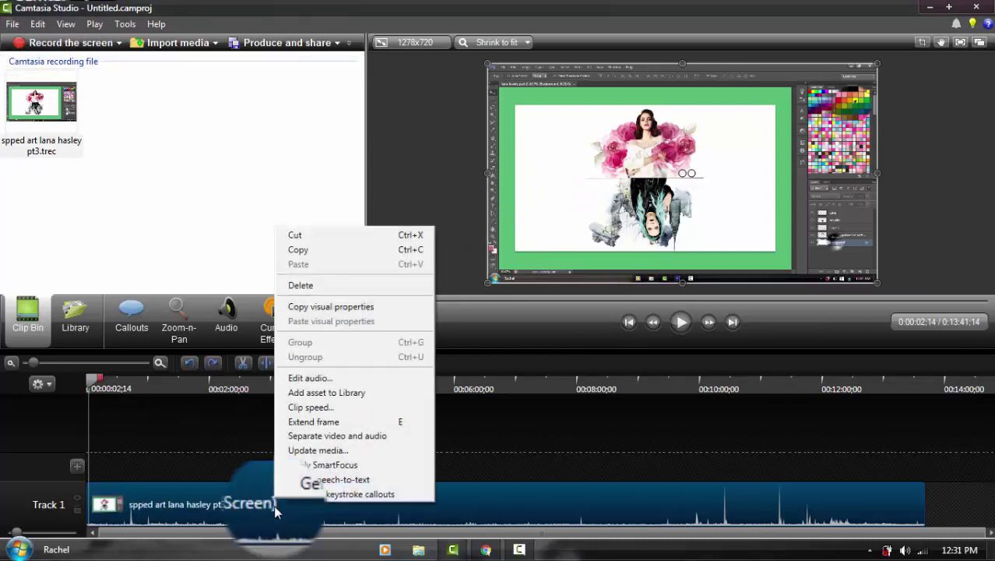
{"action": "left_click", "coordinate": [35, 27]}
{"action": "left_click", "coordinate": [38, 26]}
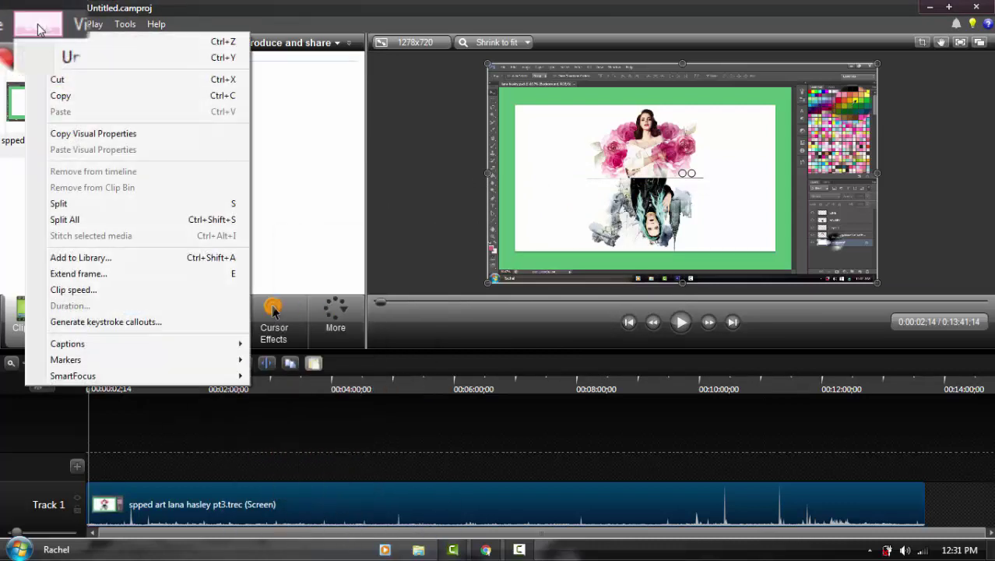
{"action": "left_click", "coordinate": [89, 294]}
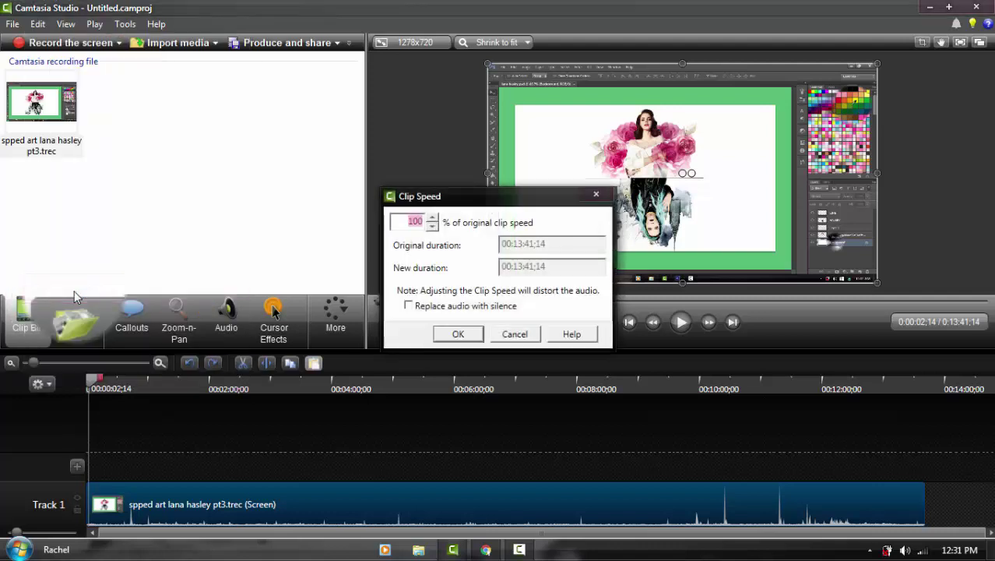
{"action": "type", "text": "500"}
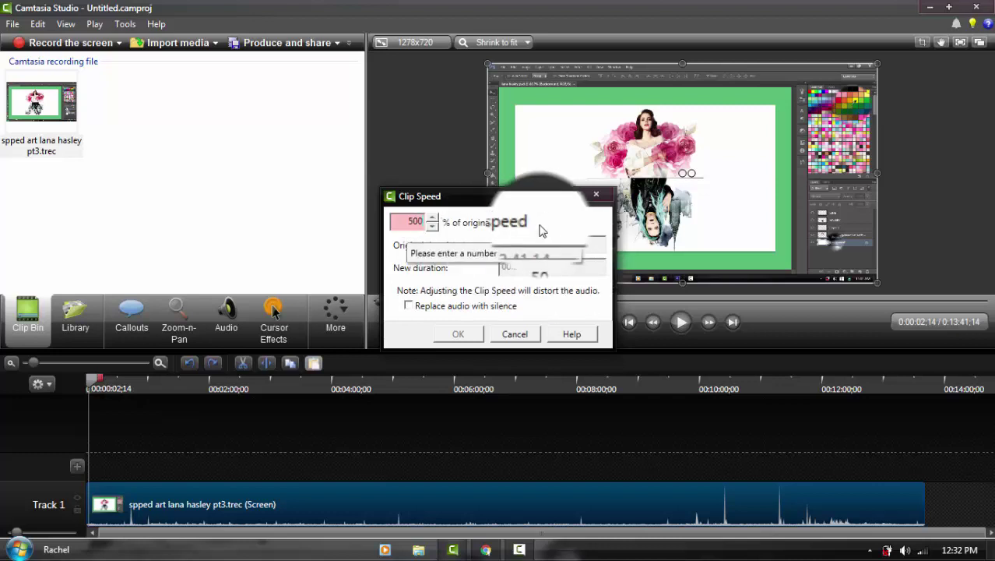
{"action": "double_click", "coordinate": [415, 222]}
{"action": "type", "text": "400"}
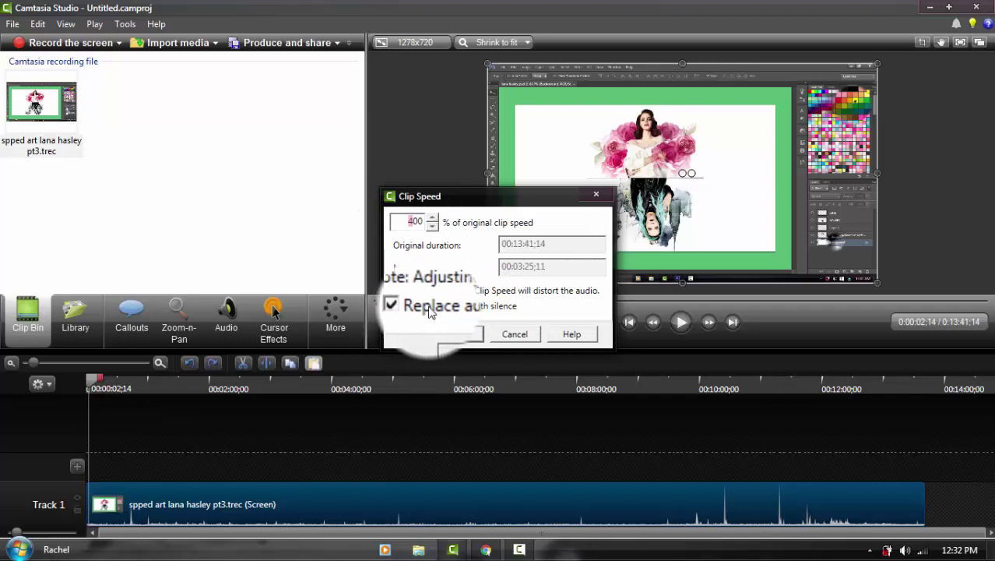
{"action": "left_click", "coordinate": [515, 334]}
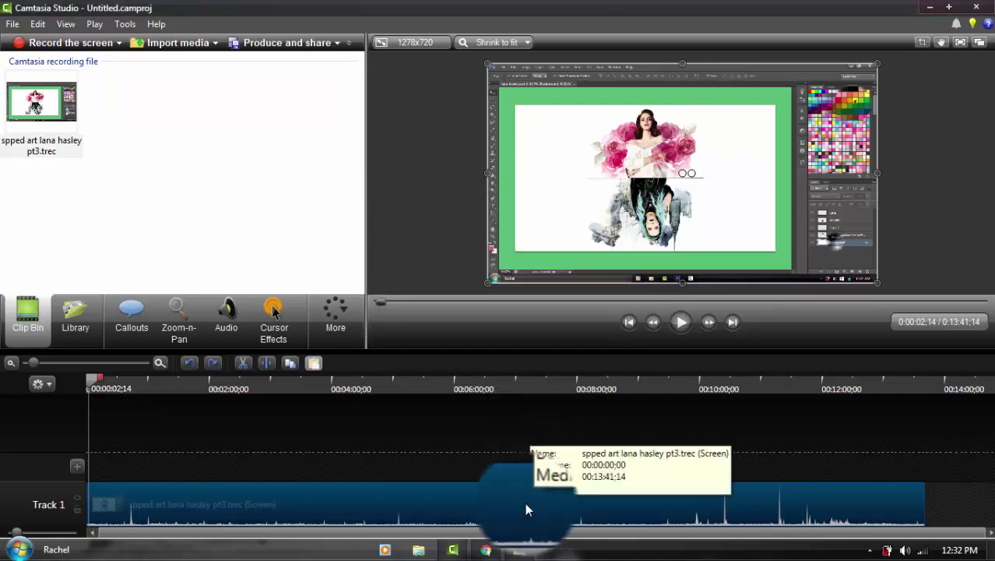
Separate the screen recording's audio and delete the audio clip
{"action": "right_click", "coordinate": [525, 502]}
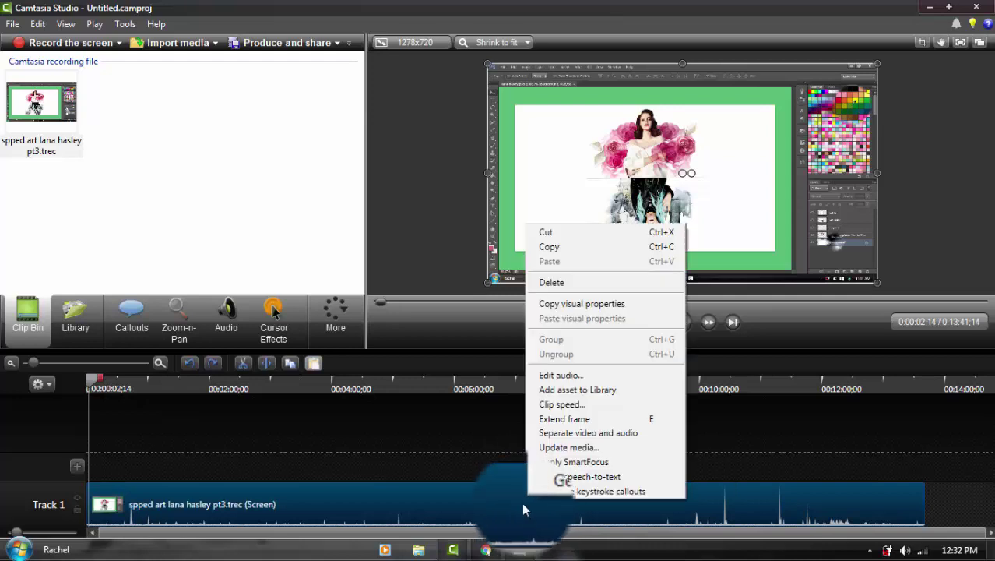
{"action": "left_click", "coordinate": [632, 440]}
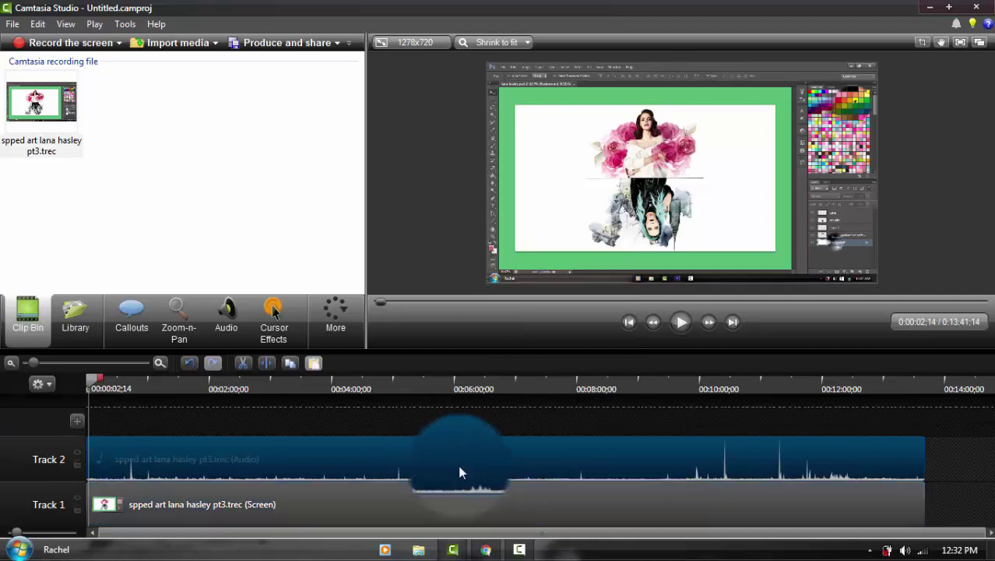
{"action": "key", "text": "Delete"}
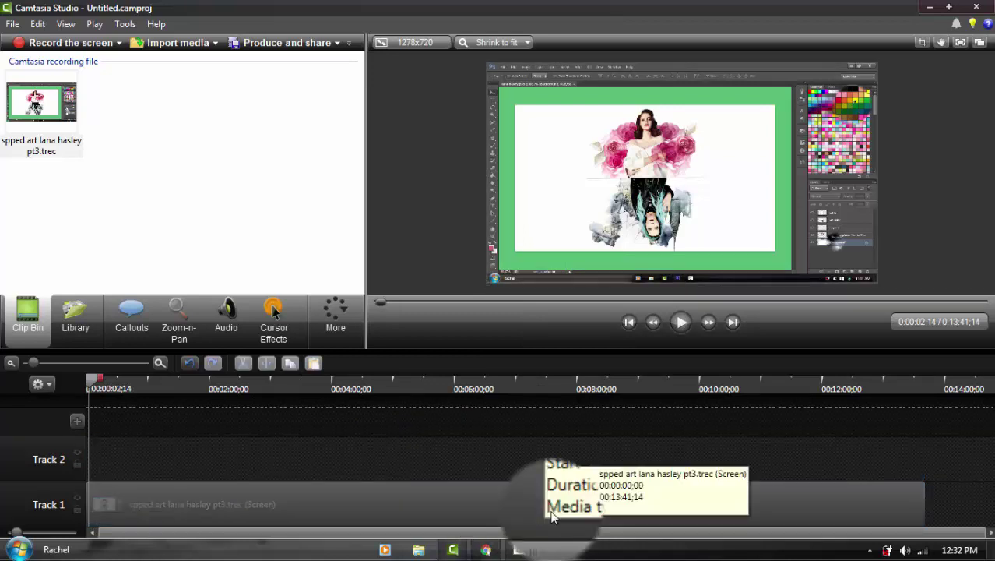
Set the recording clip's speed to 800% and play it back
{"action": "right_click", "coordinate": [549, 511]}
{"action": "right_click", "coordinate": [398, 514]}
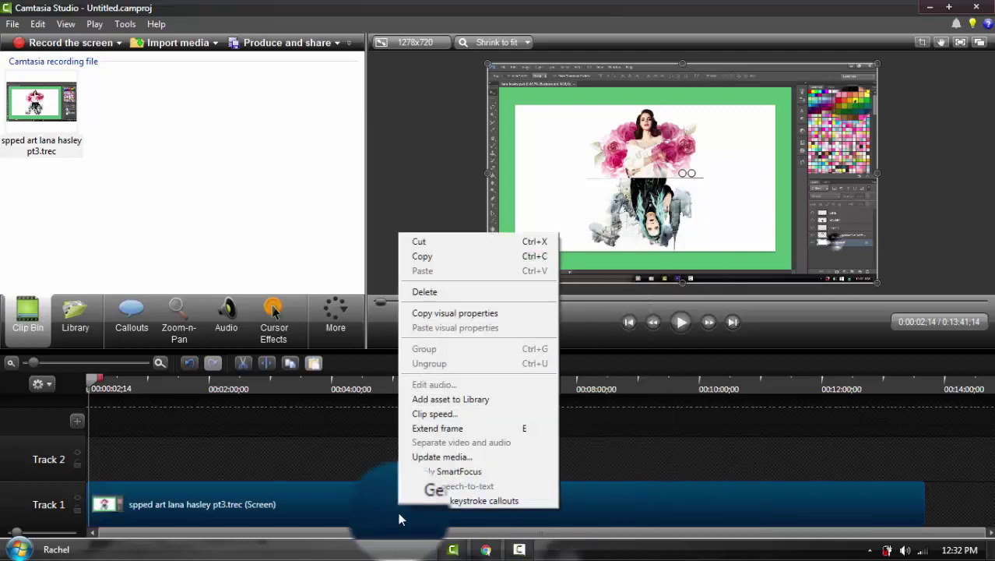
{"action": "left_click", "coordinate": [498, 427]}
{"action": "type", "text": "800"}
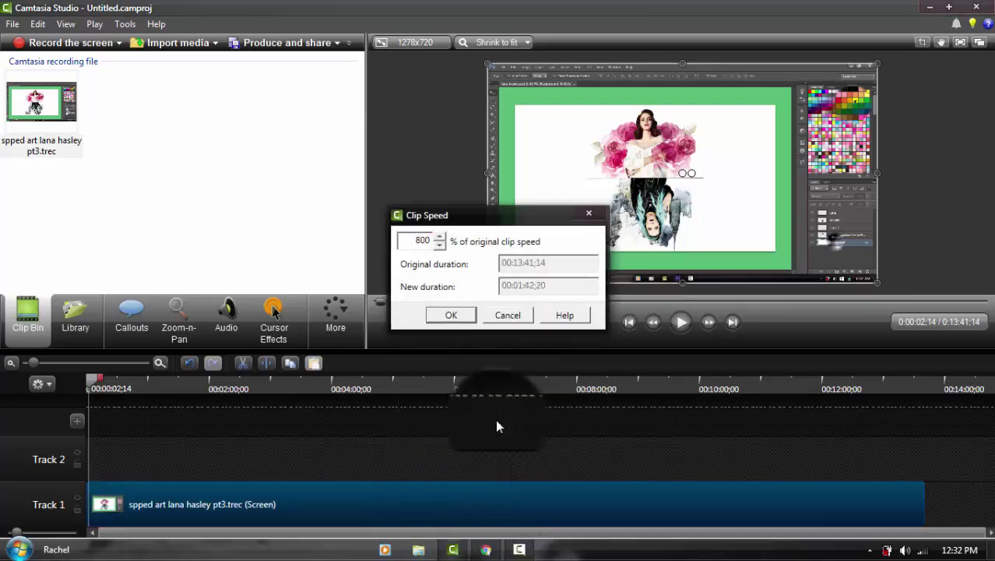
{"action": "left_click", "coordinate": [450, 314]}
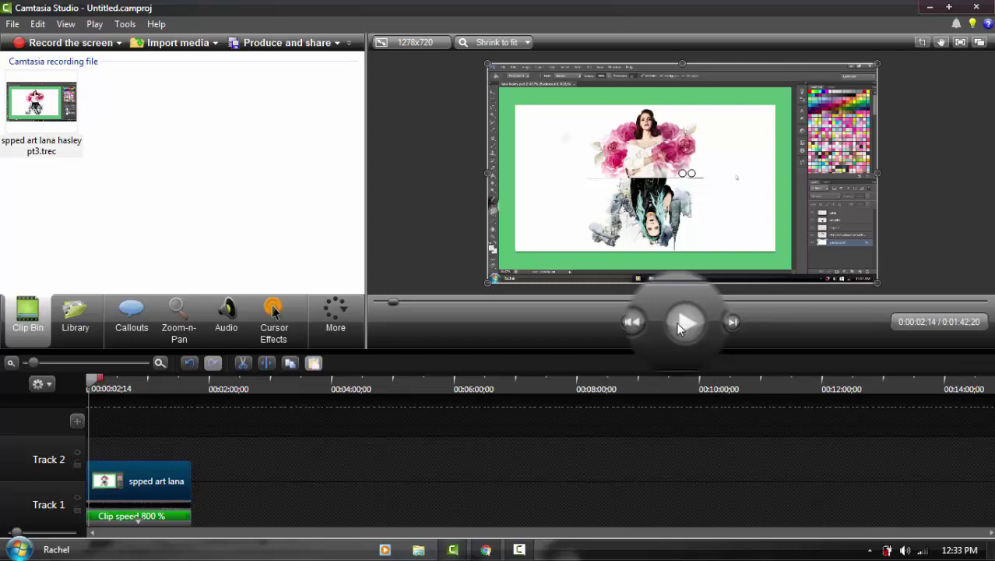
{"action": "left_click", "coordinate": [679, 324]}
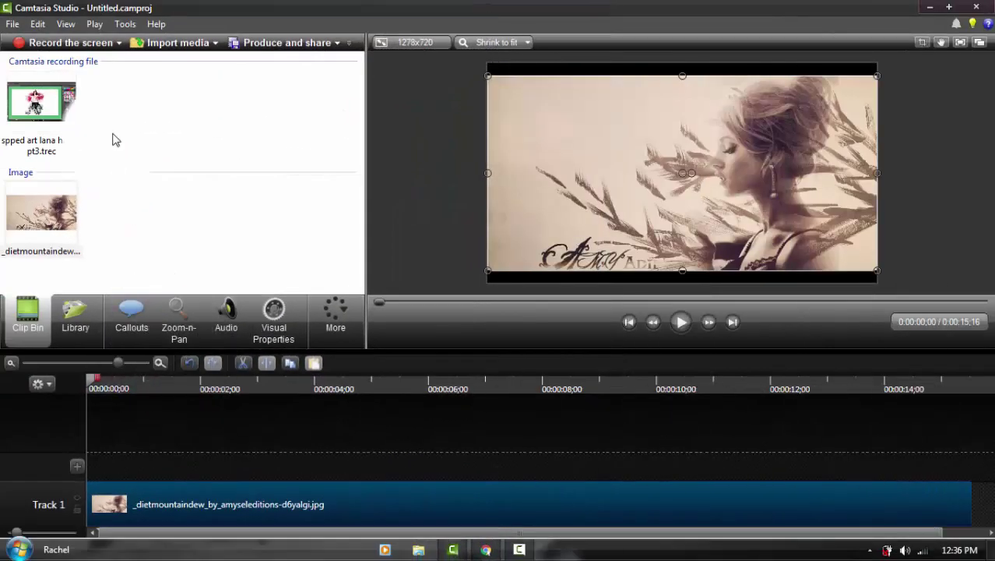
With Zoom-n-Pan, zoom onto the woman's head over about 3 seconds
{"action": "left_click", "coordinate": [345, 313]}
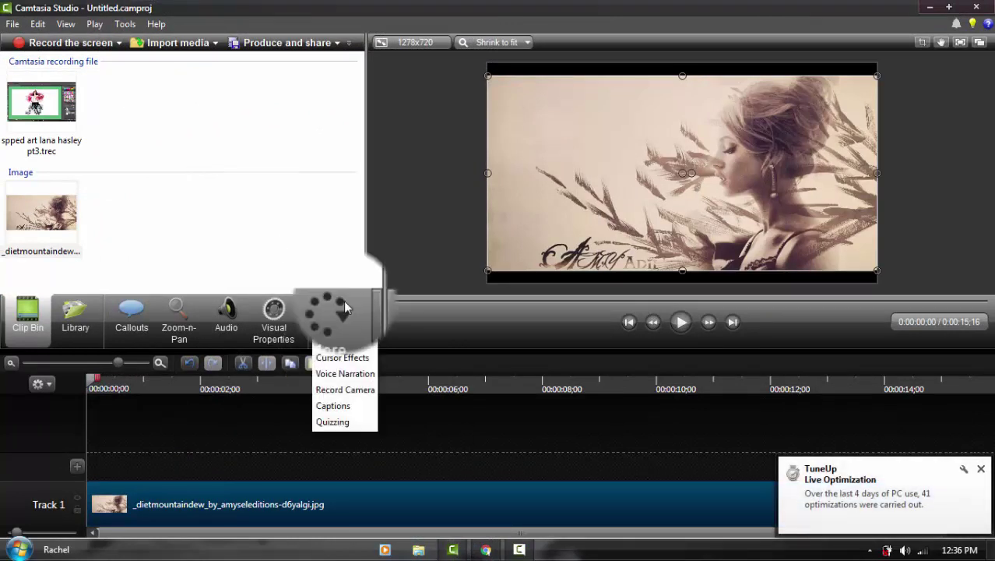
{"action": "left_click", "coordinate": [129, 25]}
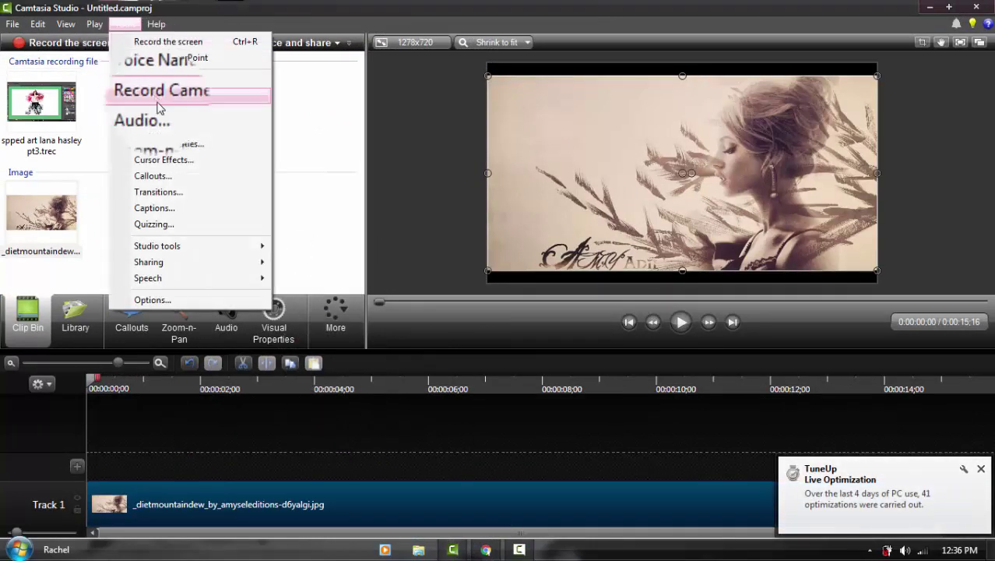
{"action": "left_click", "coordinate": [134, 129]}
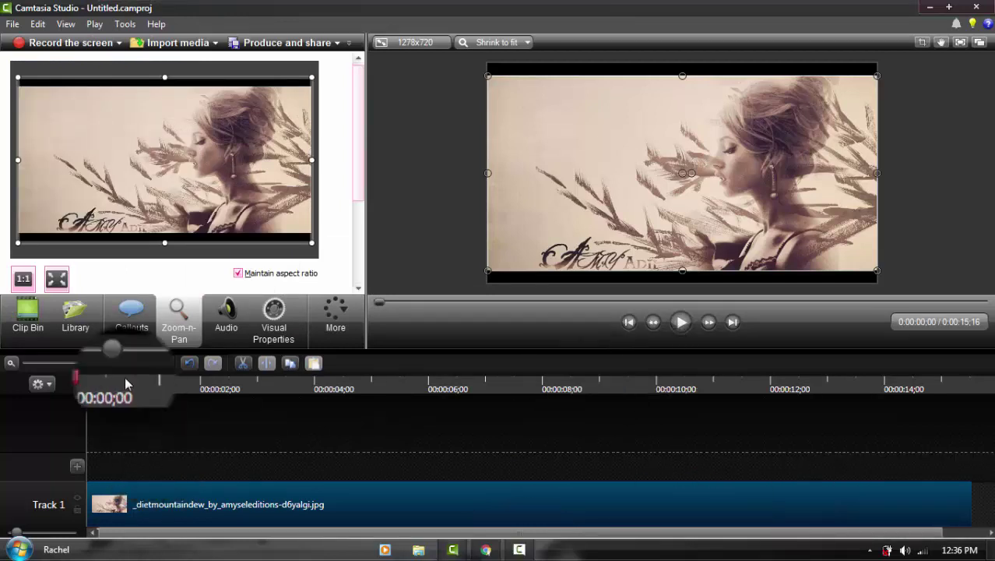
{"action": "left_click_drag", "start_coordinate": [312, 242], "coordinate": [162, 147]}
{"action": "left_click_drag", "start_coordinate": [96, 105], "coordinate": [250, 130]}
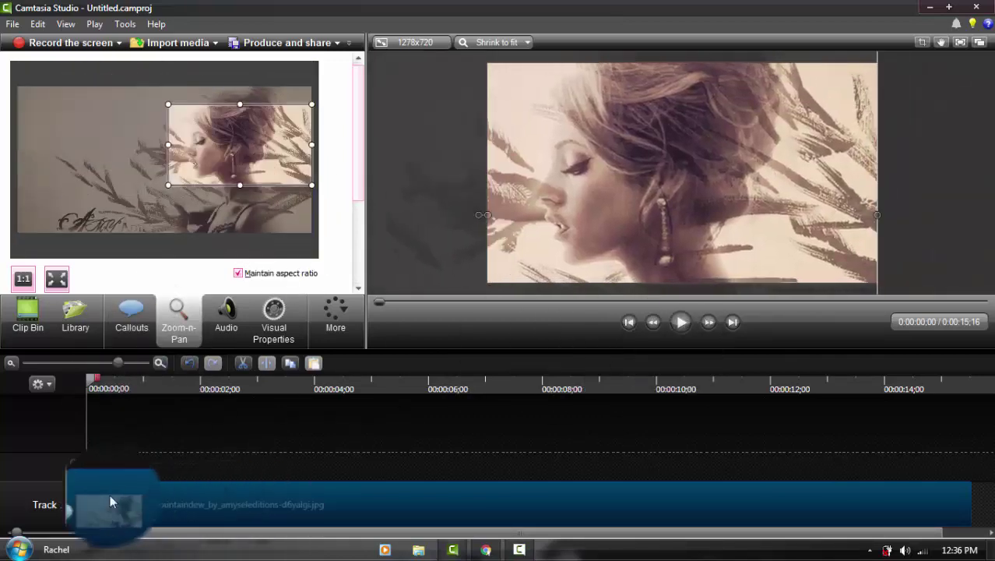
{"action": "left_click_drag", "start_coordinate": [101, 498], "coordinate": [275, 486]}
Preview the zoom, then pan toward the image's left side over about 10 seconds
{"action": "left_click", "coordinate": [668, 322]}
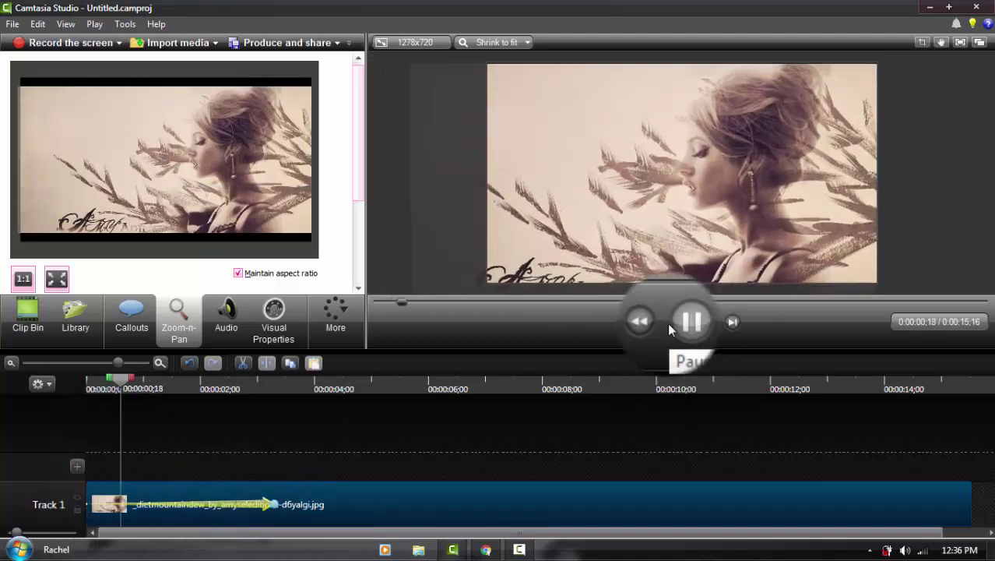
{"action": "left_click", "coordinate": [667, 323]}
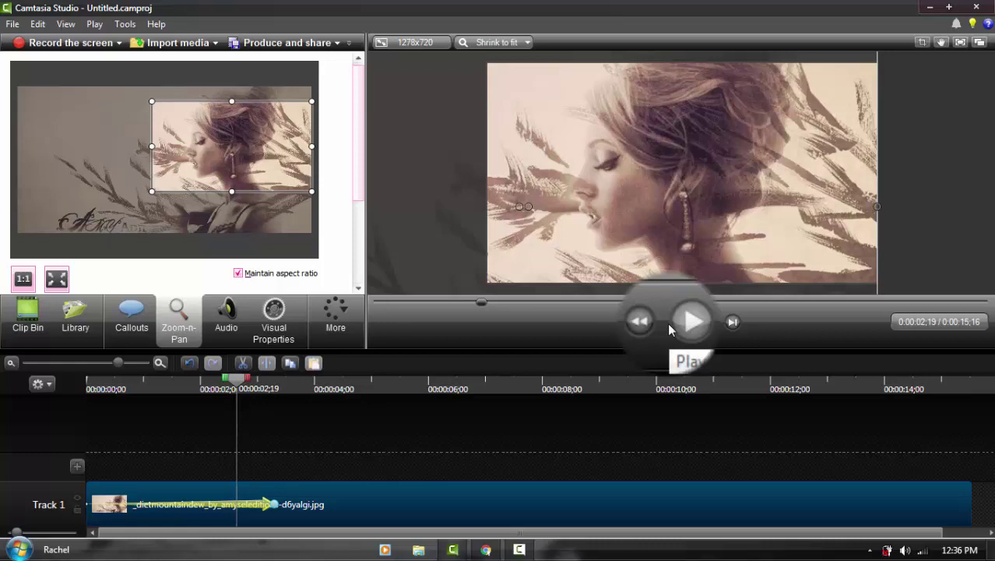
{"action": "left_click", "coordinate": [667, 322]}
{"action": "left_click", "coordinate": [290, 384]}
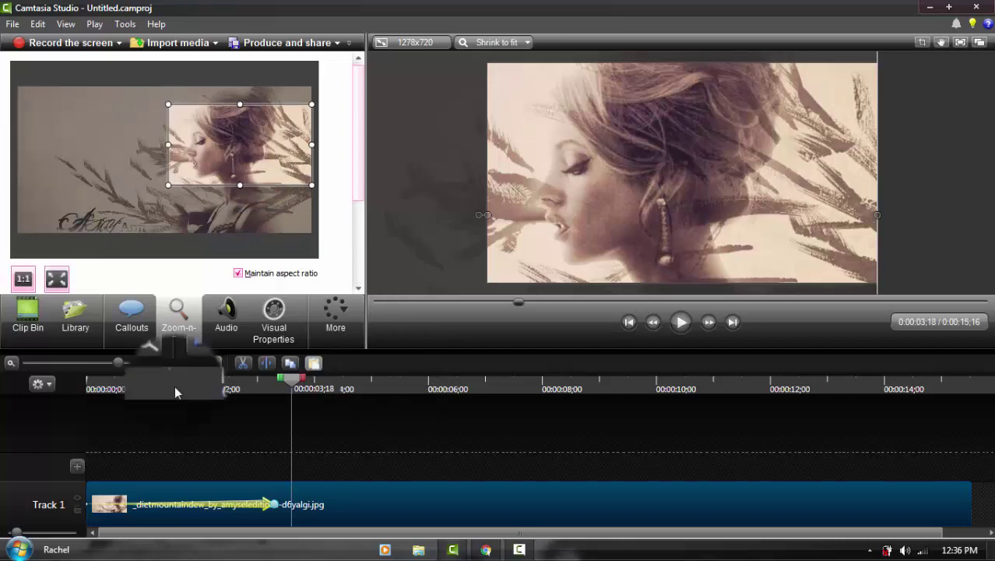
{"action": "left_click_drag", "start_coordinate": [257, 145], "coordinate": [170, 145]}
{"action": "left_click_drag", "start_coordinate": [290, 504], "coordinate": [938, 478]}
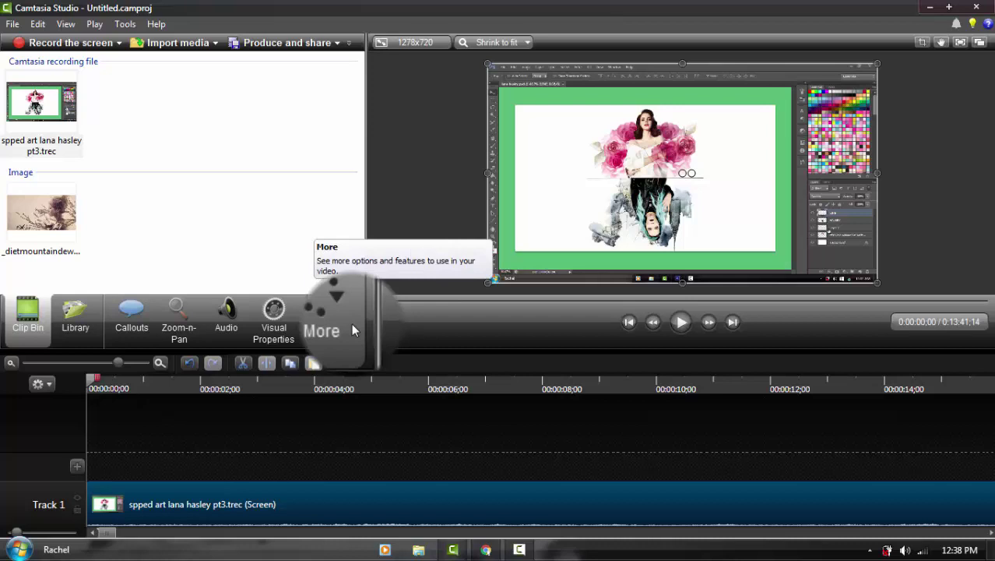
Add the caption 'hey guys, welcome to another video' at the start of the timeline
{"action": "left_click", "coordinate": [352, 331]}
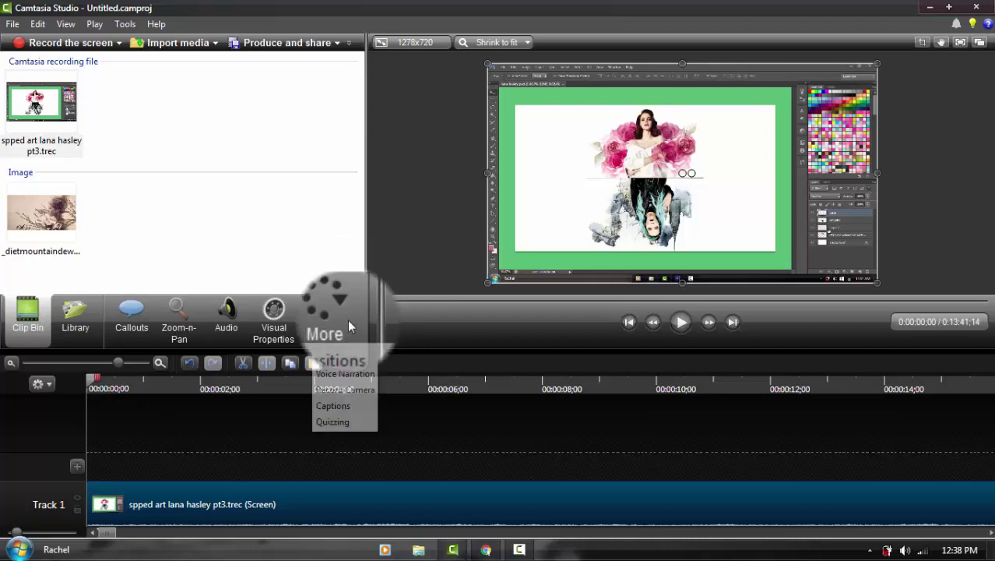
{"action": "left_click", "coordinate": [351, 410]}
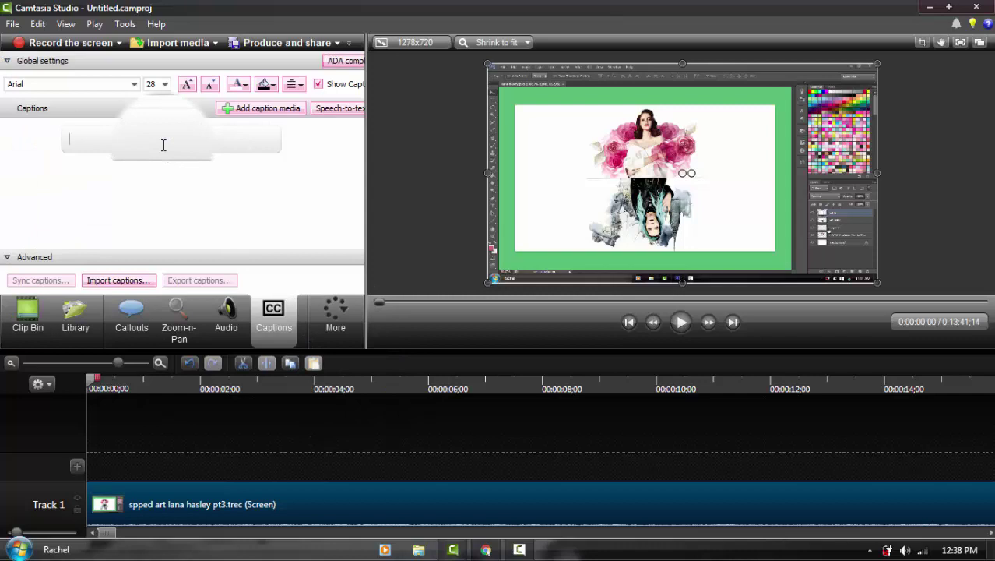
{"action": "type", "text": "hey guys, welcome to another video"}
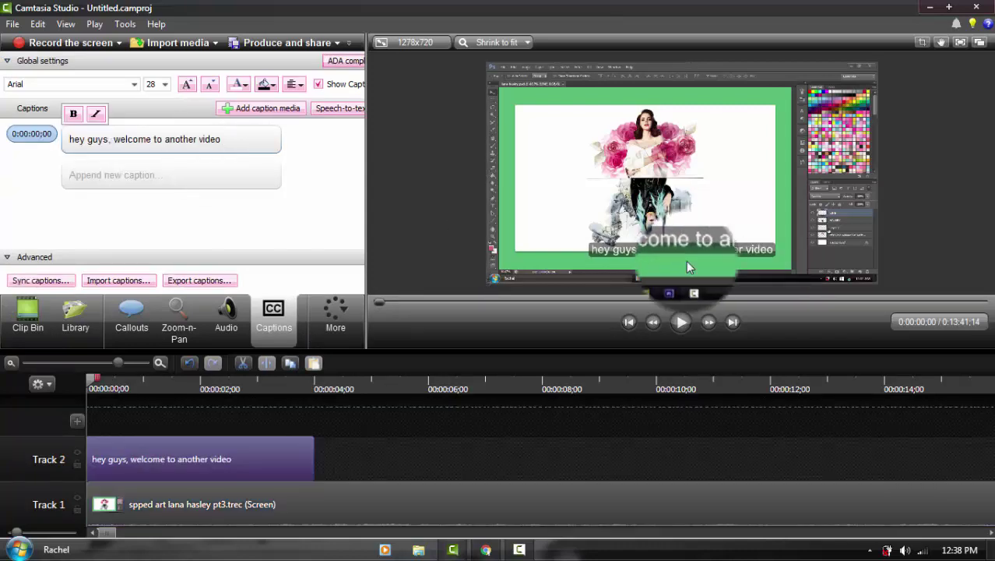
{"action": "mouse_move", "coordinate": [708, 245]}
{"action": "left_mouse_down"}
{"action": "mouse_move", "coordinate": [733, 240]}
{"action": "mouse_move", "coordinate": [710, 243]}
{"action": "left_mouse_up"}
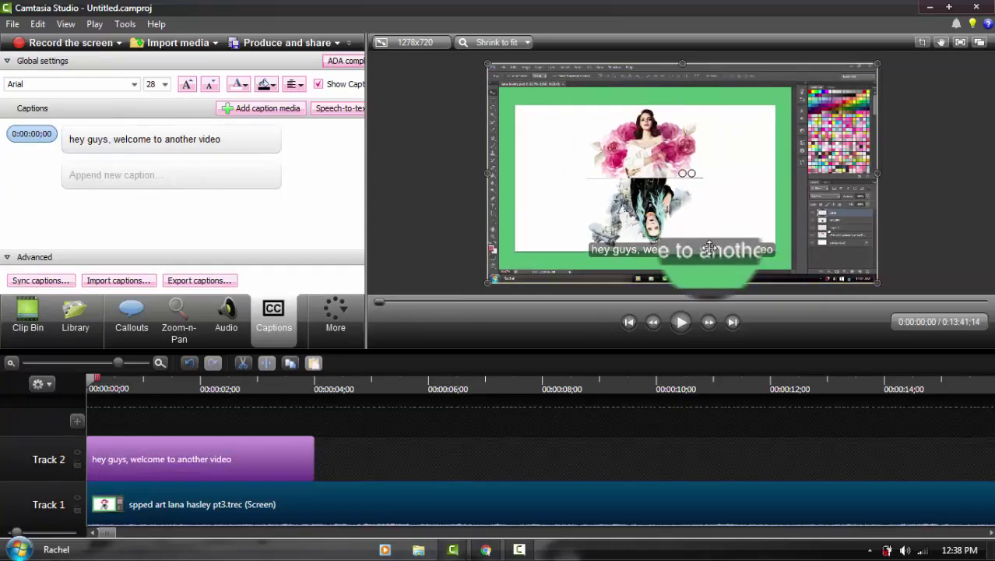
{"action": "left_click", "coordinate": [226, 140]}
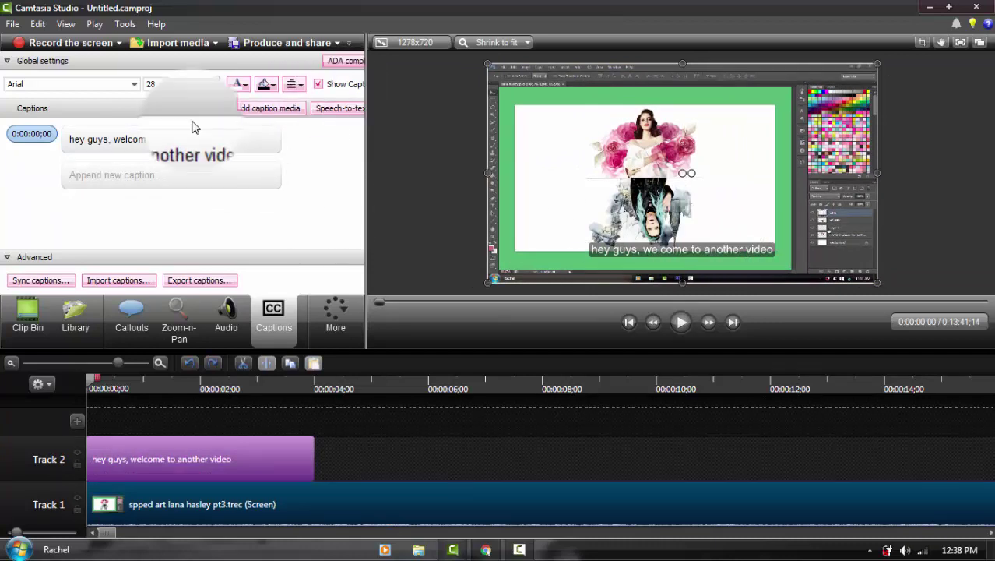
{"action": "left_click", "coordinate": [280, 470]}
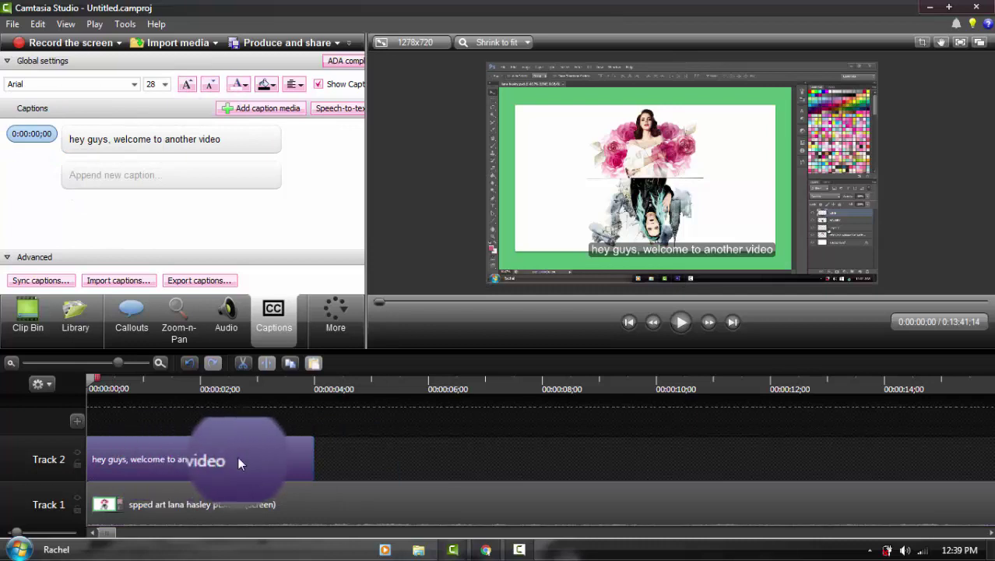
{"action": "left_click", "coordinate": [237, 502]}
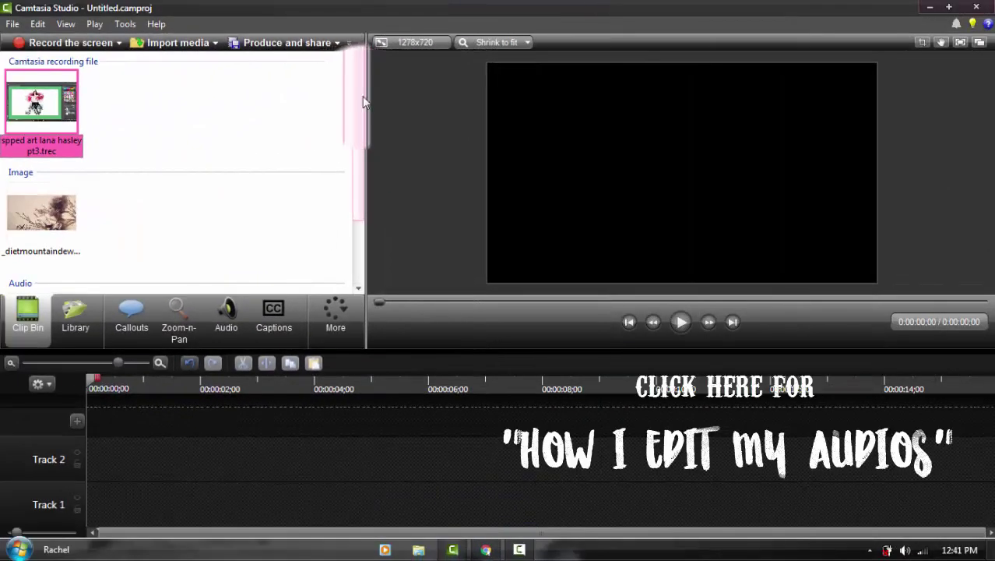
Add 11. Coming Down.mp3 from the Clip Bin to the timeline at the playhead
{"action": "scroll", "coordinate": [378, 227], "scroll_direction": "down", "scroll_amount": 3}
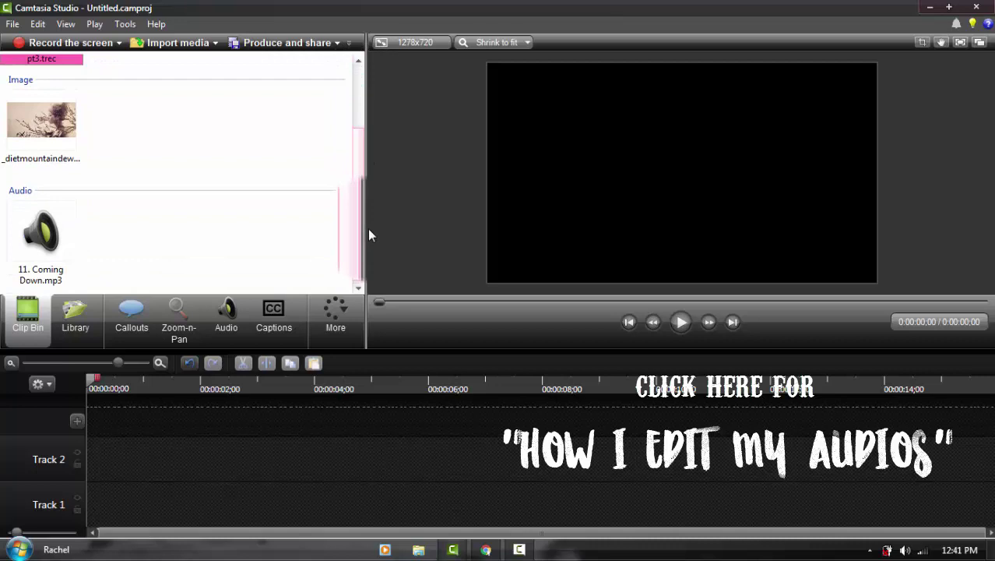
{"action": "right_click", "coordinate": [76, 226]}
{"action": "left_click", "coordinate": [116, 235]}
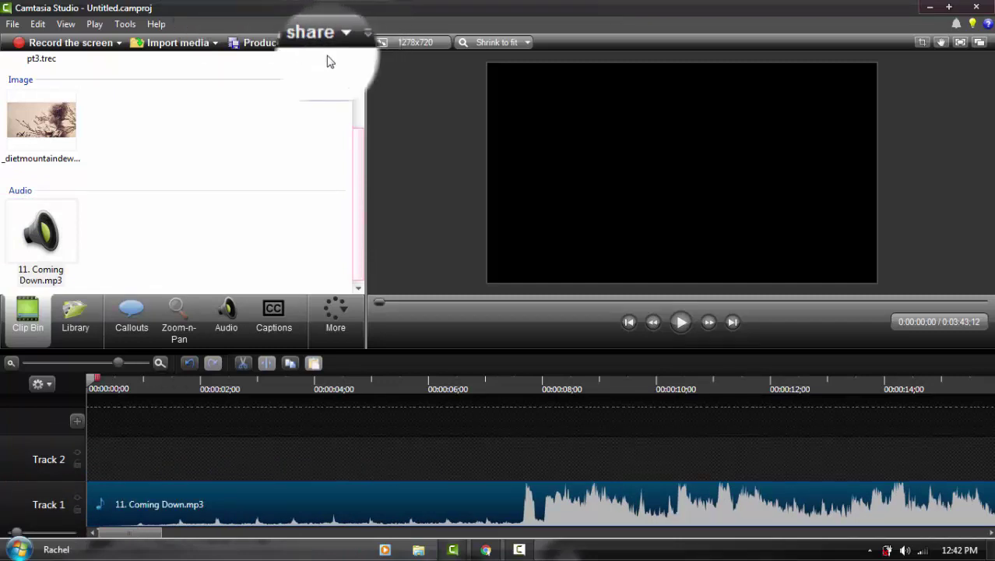
Open the Production Wizard, choose to add or edit a preset, then close it without producing
{"action": "left_click", "coordinate": [265, 43]}
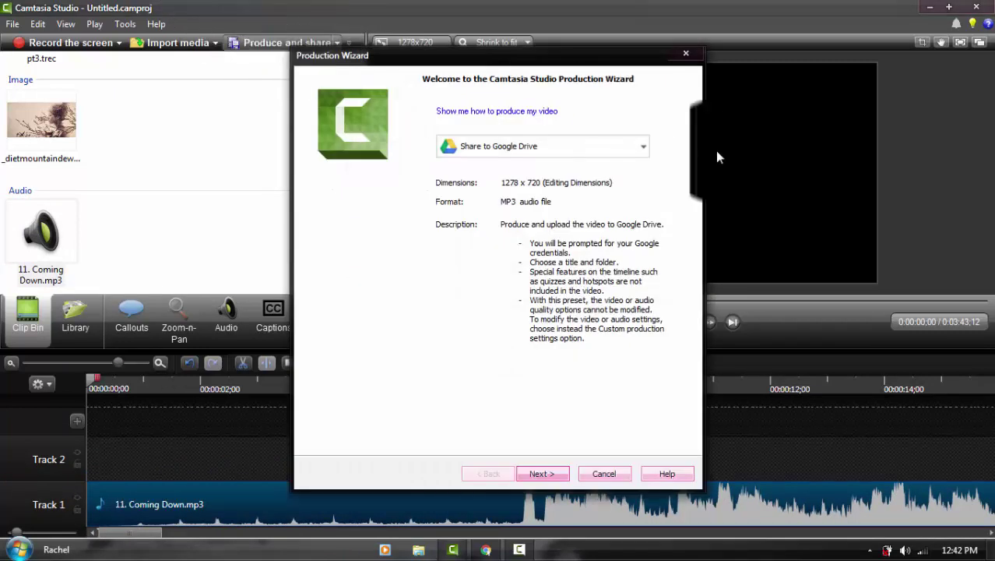
{"action": "left_click", "coordinate": [607, 151]}
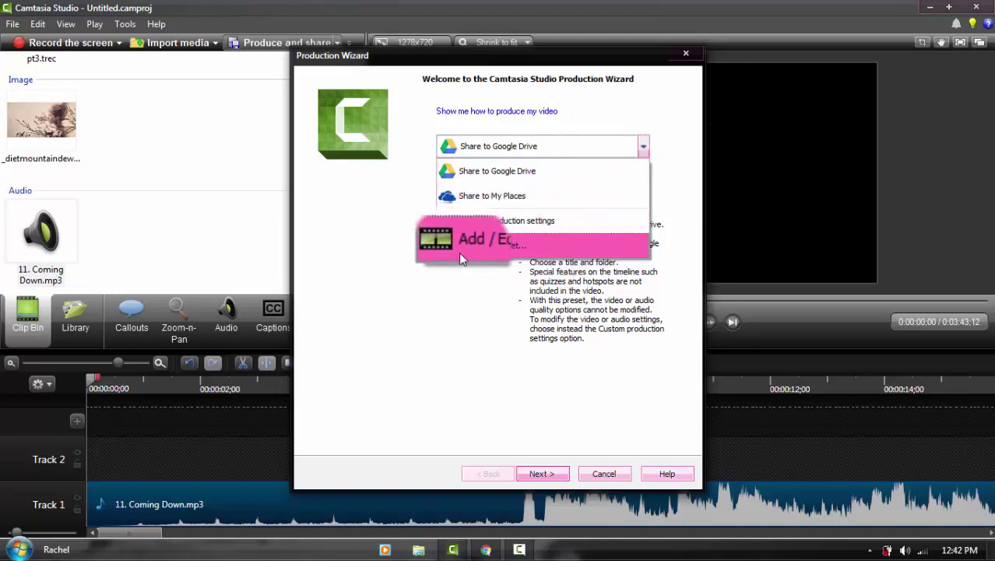
{"action": "left_click", "coordinate": [542, 251]}
{"action": "left_click", "coordinate": [542, 474]}
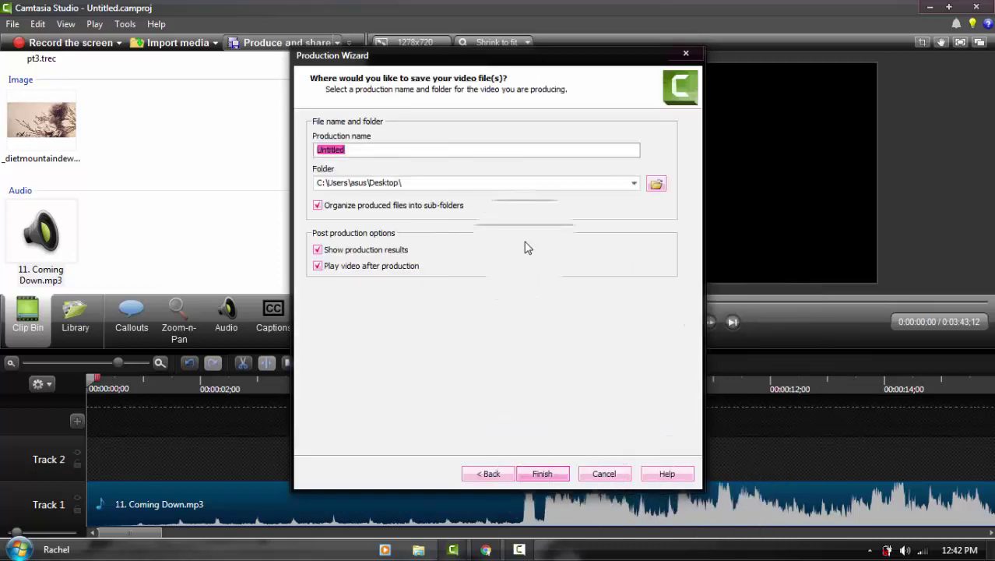
{"action": "left_click", "coordinate": [685, 53]}
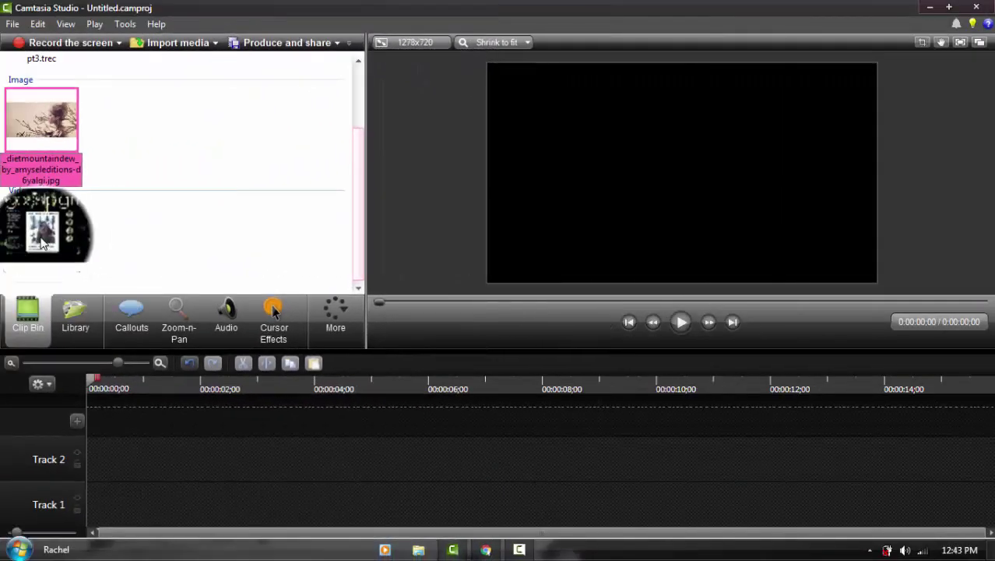
Add the Gossip Girl video to Track 1 and enlarge it to fill the canvas
{"action": "right_click", "coordinate": [43, 243]}
{"action": "left_click", "coordinate": [73, 247]}
{"action": "left_click_drag", "start_coordinate": [713, 179], "coordinate": [636, 139]}
{"action": "left_click_drag", "start_coordinate": [679, 175], "coordinate": [877, 284]}
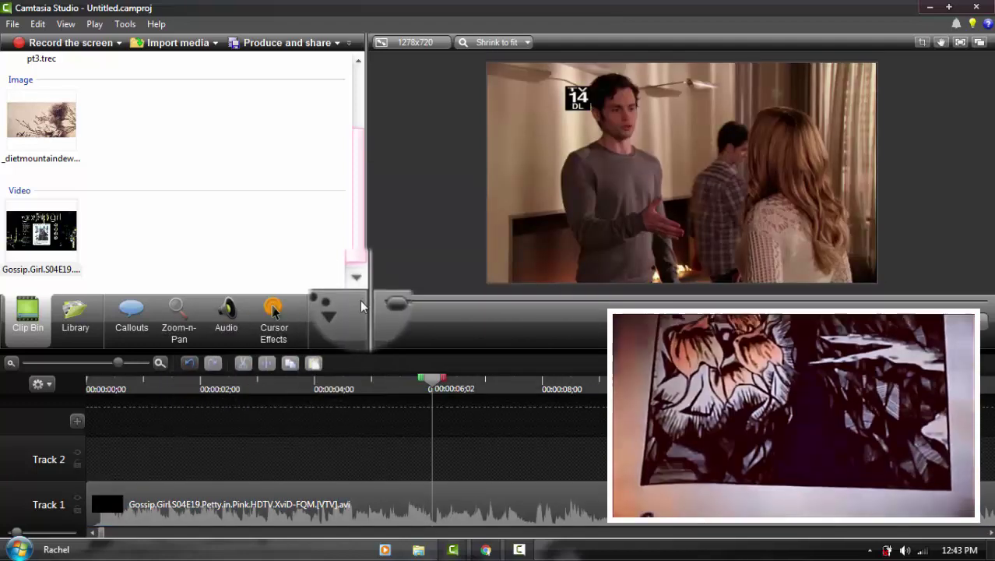
Split at 0:06:02 and delete the first part, then split near 0:10:19 and stack the second part on Track 2
{"action": "left_click", "coordinate": [266, 363]}
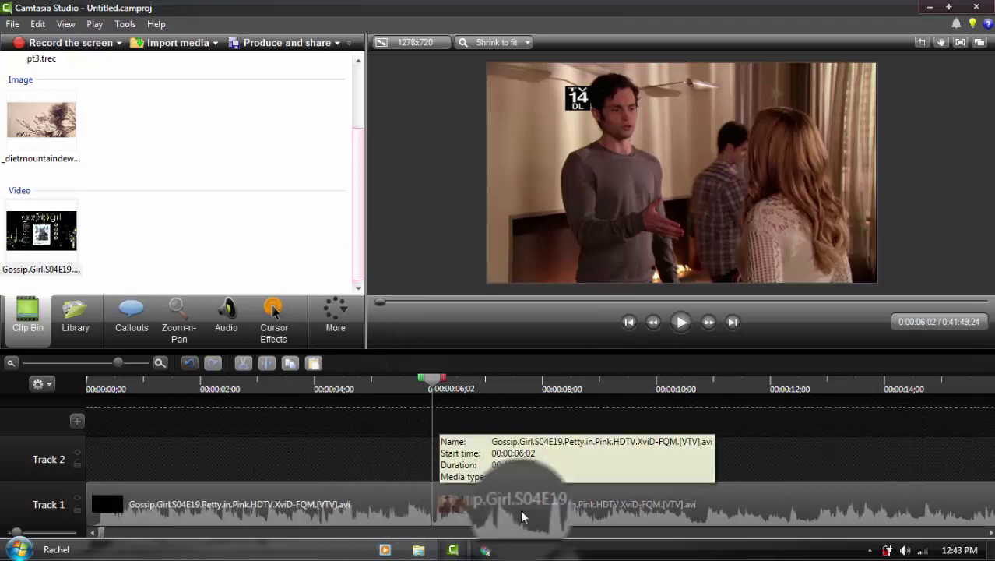
{"action": "left_click", "coordinate": [372, 518]}
{"action": "key", "text": "Delete"}
{"action": "left_click_drag", "start_coordinate": [568, 510], "coordinate": [533, 510]}
{"action": "left_click", "coordinate": [693, 385]}
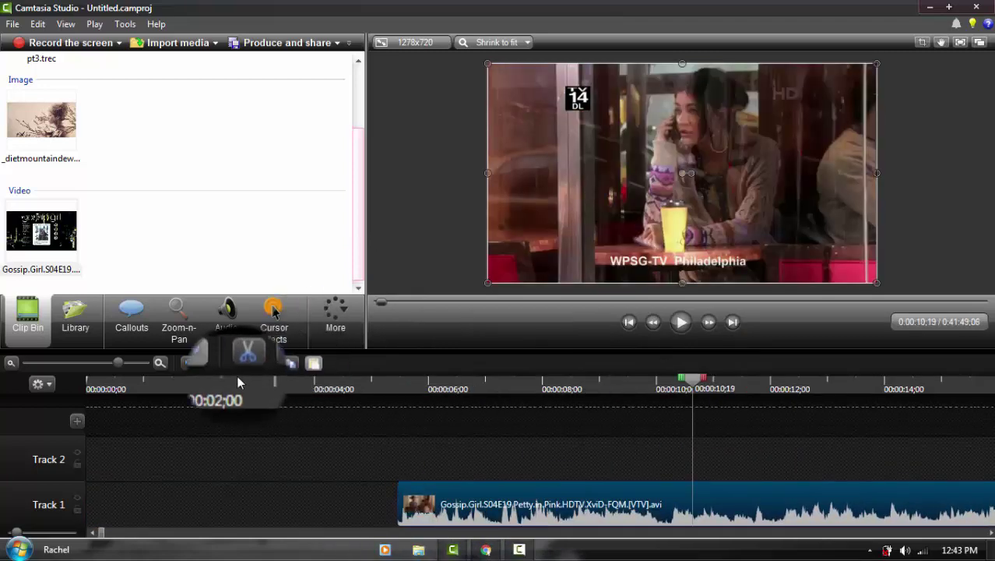
{"action": "left_click", "coordinate": [276, 366]}
{"action": "left_click_drag", "start_coordinate": [829, 477], "coordinate": [473, 395]}
{"action": "left_click_drag", "start_coordinate": [523, 466], "coordinate": [370, 434]}
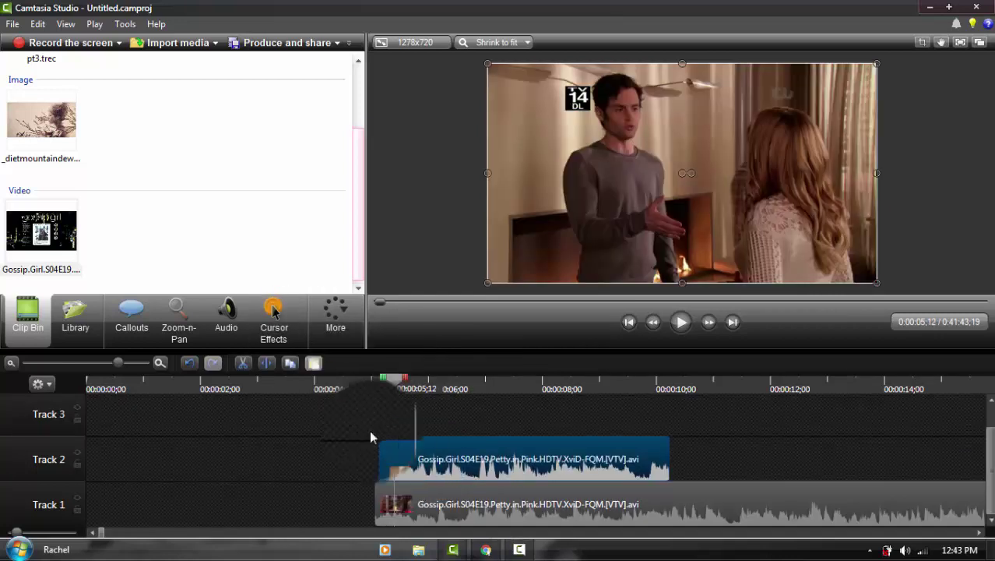
Open the clip's Visual Properties and drag Opacity down to make it see-through
{"action": "left_click", "coordinate": [342, 321]}
{"action": "left_click", "coordinate": [355, 360]}
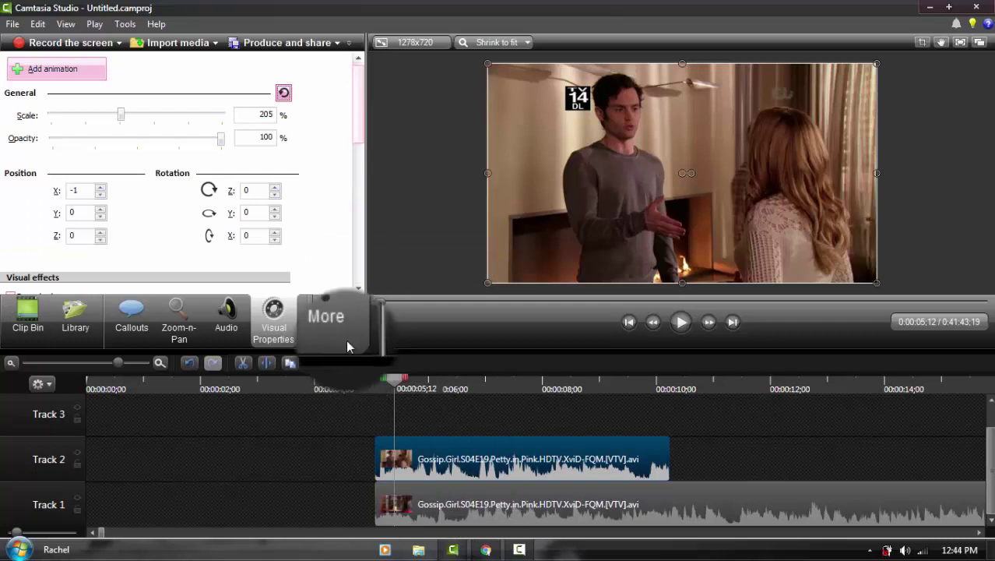
{"action": "left_click", "coordinate": [126, 25]}
{"action": "left_click", "coordinate": [344, 155]}
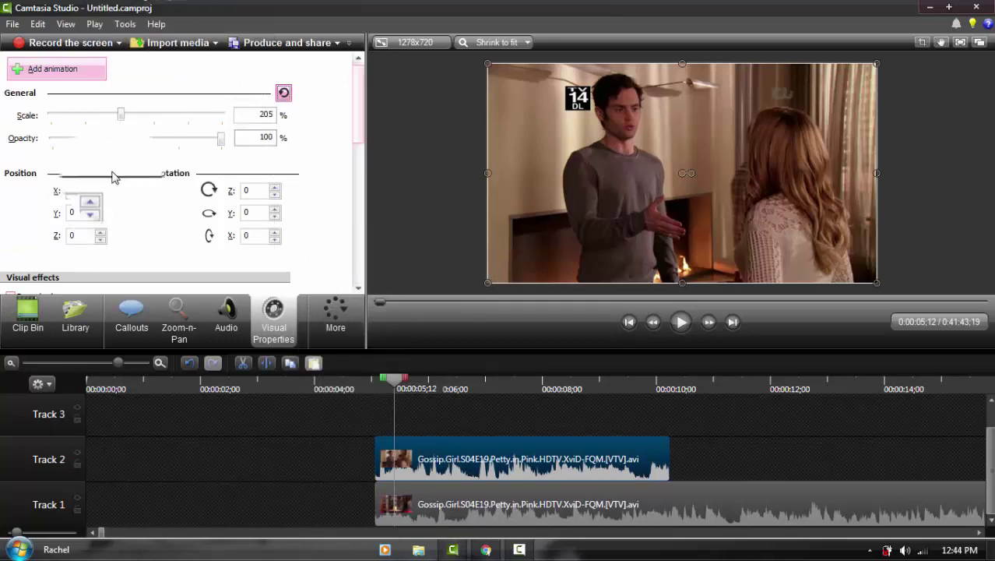
{"action": "left_click_drag", "start_coordinate": [226, 142], "coordinate": [134, 143]}
Preview the transparency, undo the opacity change, and select the Track 2 clip
{"action": "left_click", "coordinate": [680, 322]}
{"action": "left_click", "coordinate": [681, 321]}
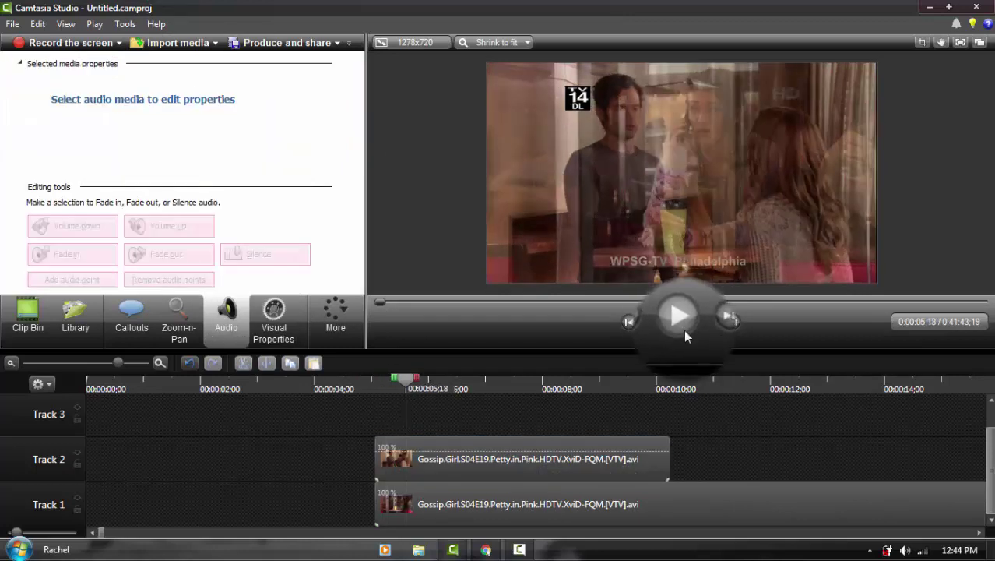
{"action": "left_click", "coordinate": [190, 364]}
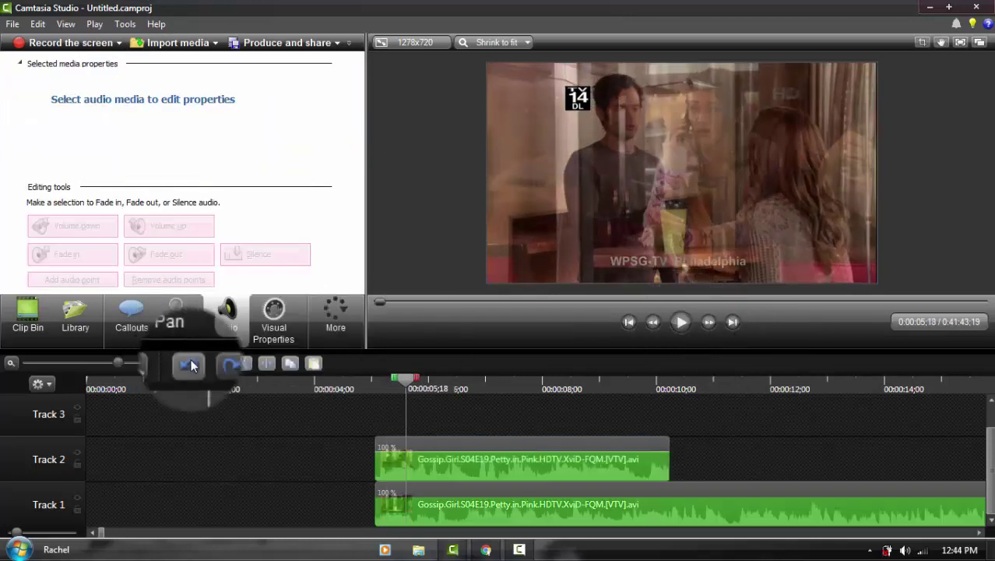
{"action": "left_click", "coordinate": [190, 364]}
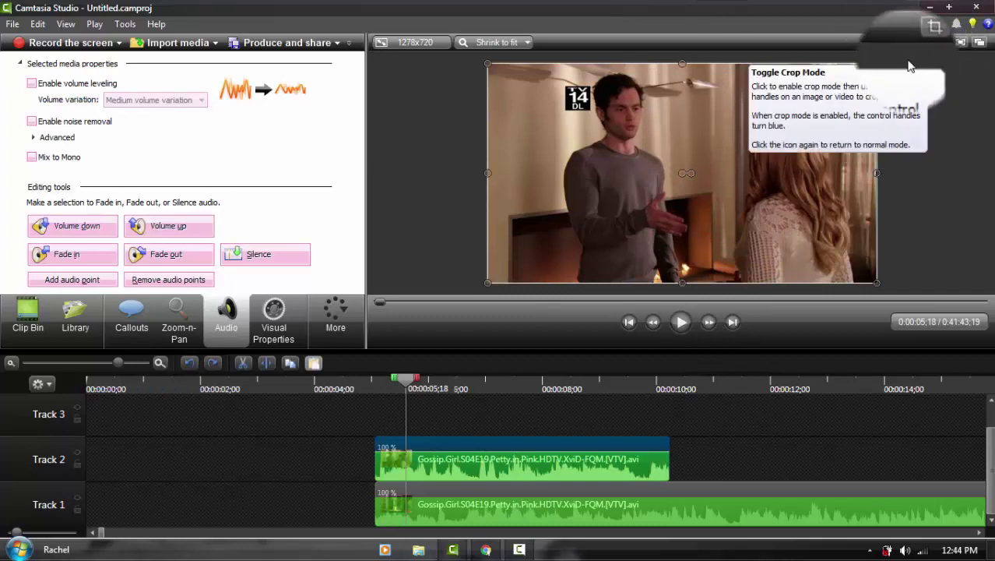
Move the Track 2 video left and crop off its right side in Crop Mode
{"action": "left_click_drag", "start_coordinate": [716, 155], "coordinate": [644, 151]}
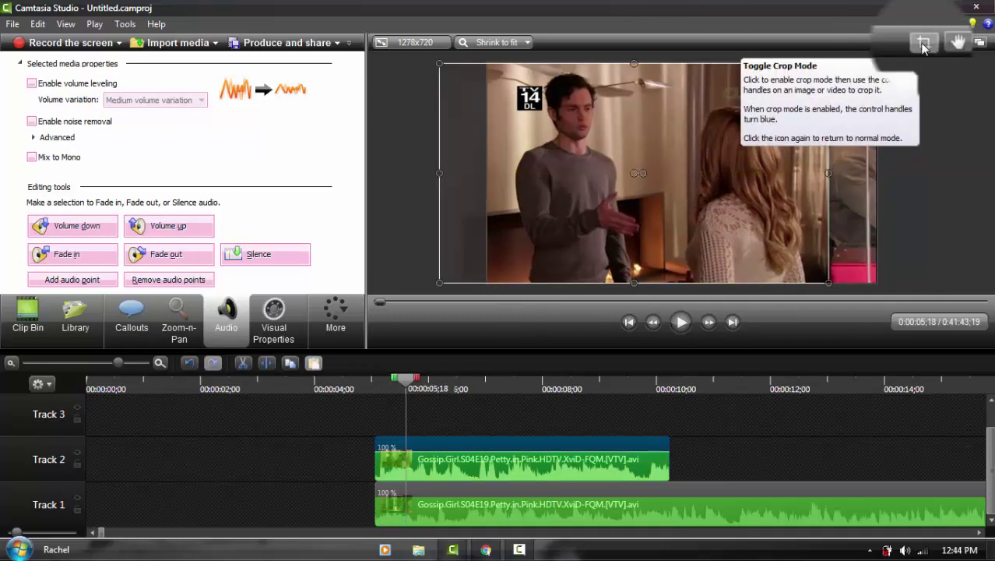
{"action": "left_click", "coordinate": [921, 48]}
{"action": "left_click_drag", "start_coordinate": [828, 173], "coordinate": [787, 172]}
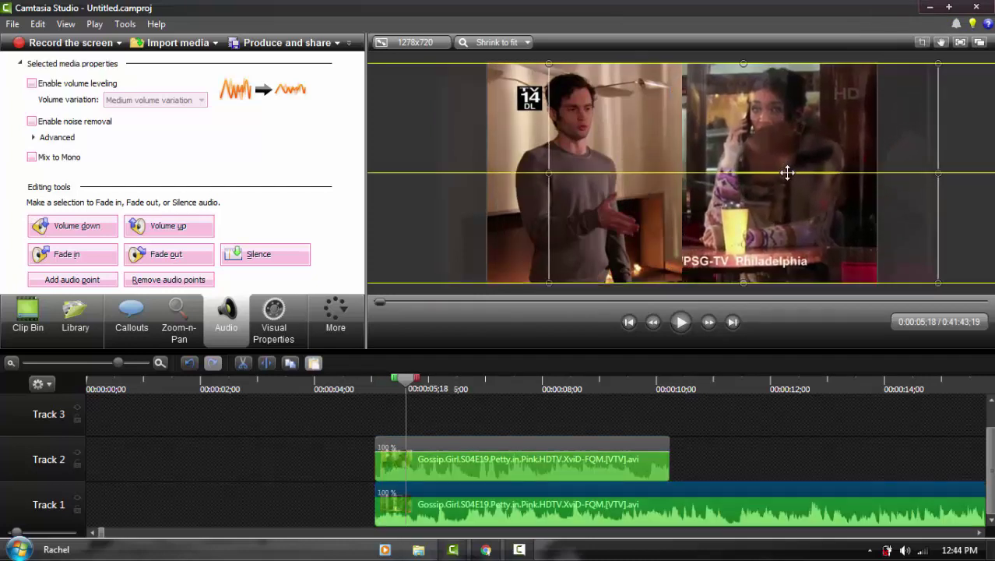
Play the side-by-side result, then select both Gossip Girl clips on the timeline
{"action": "left_click", "coordinate": [378, 372]}
{"action": "left_click", "coordinate": [682, 320]}
{"action": "left_click", "coordinate": [680, 322]}
{"action": "left_click_drag", "start_coordinate": [729, 411], "coordinate": [567, 526]}
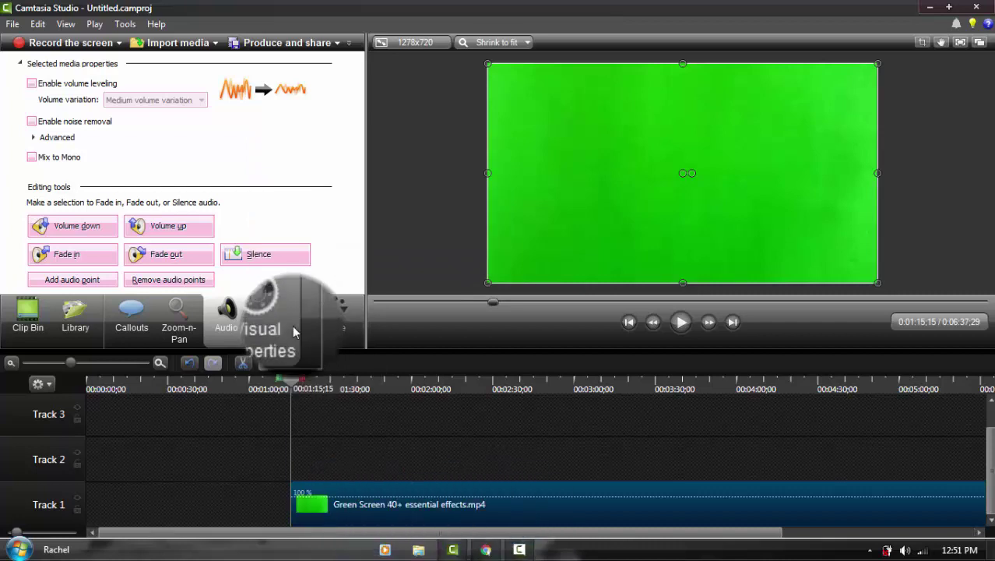
Turn on Remove a color for the green-screen clip and sample its green background
{"action": "left_click", "coordinate": [273, 318]}
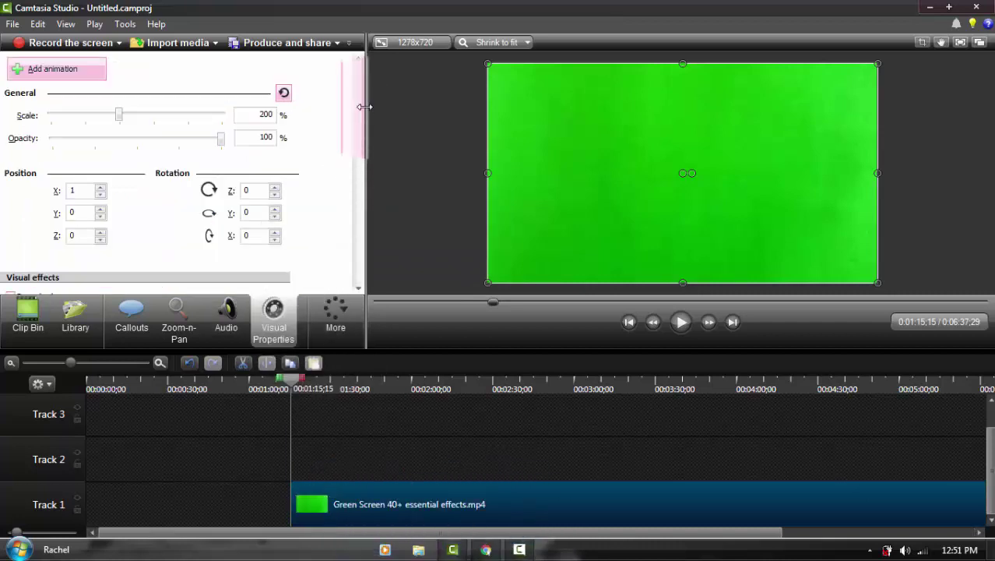
{"action": "left_click_drag", "start_coordinate": [363, 106], "coordinate": [378, 200]}
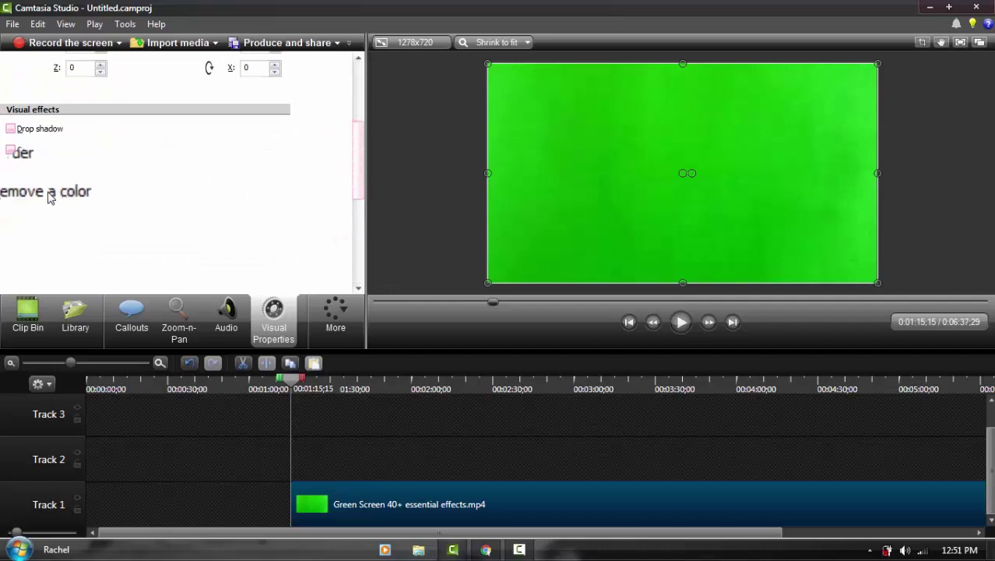
{"action": "left_click", "coordinate": [10, 193]}
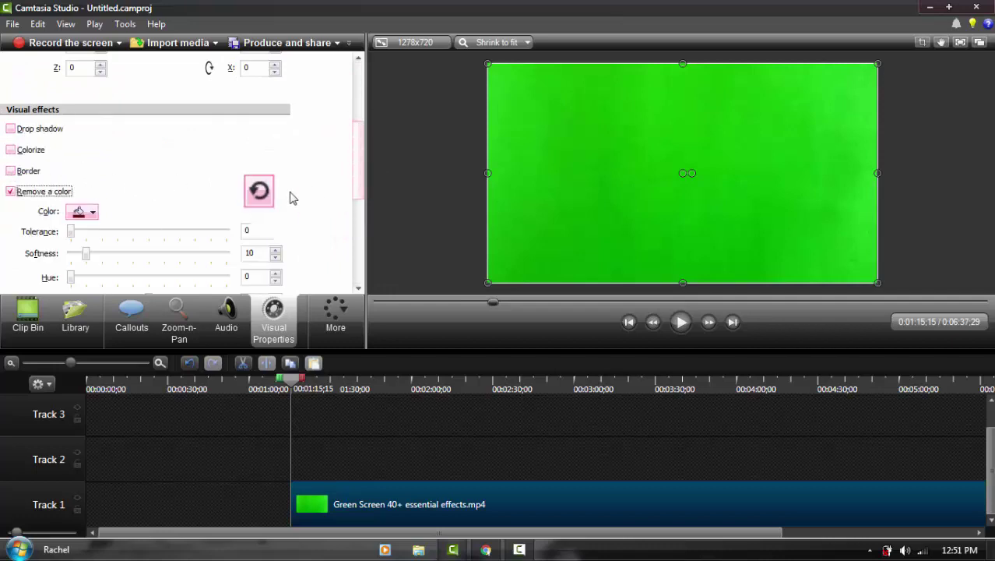
{"action": "left_click", "coordinate": [87, 216]}
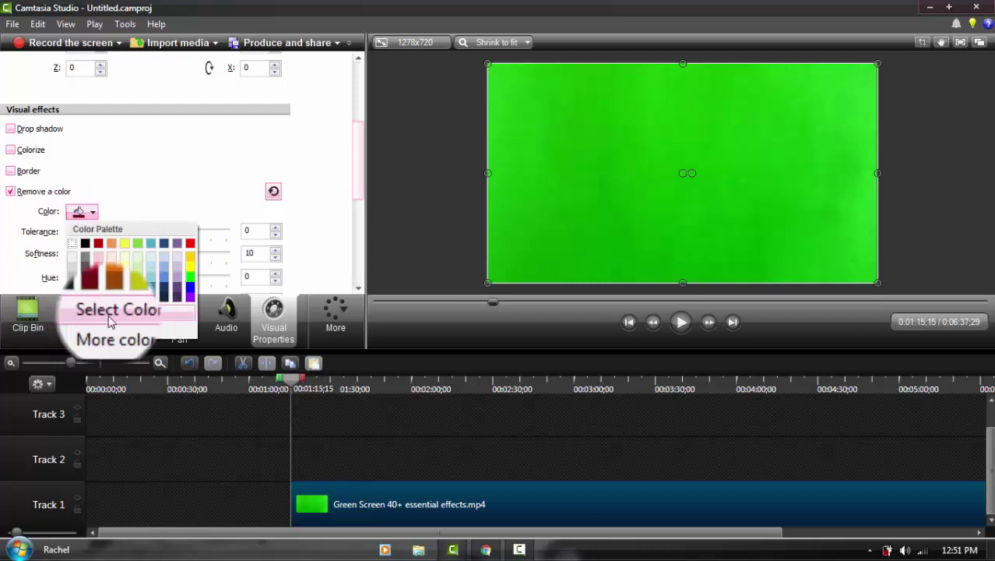
{"action": "left_click", "coordinate": [85, 304]}
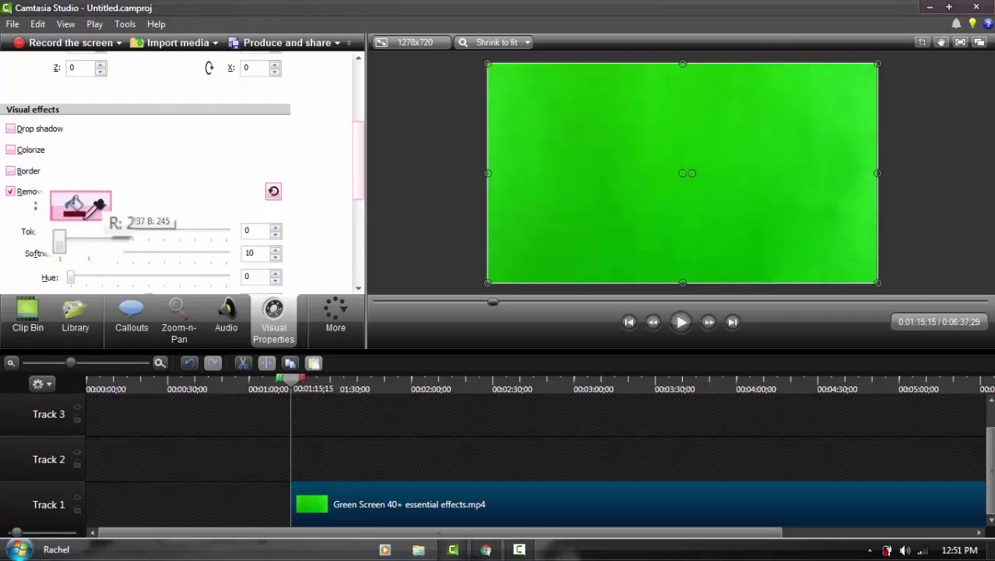
{"action": "left_click", "coordinate": [548, 164]}
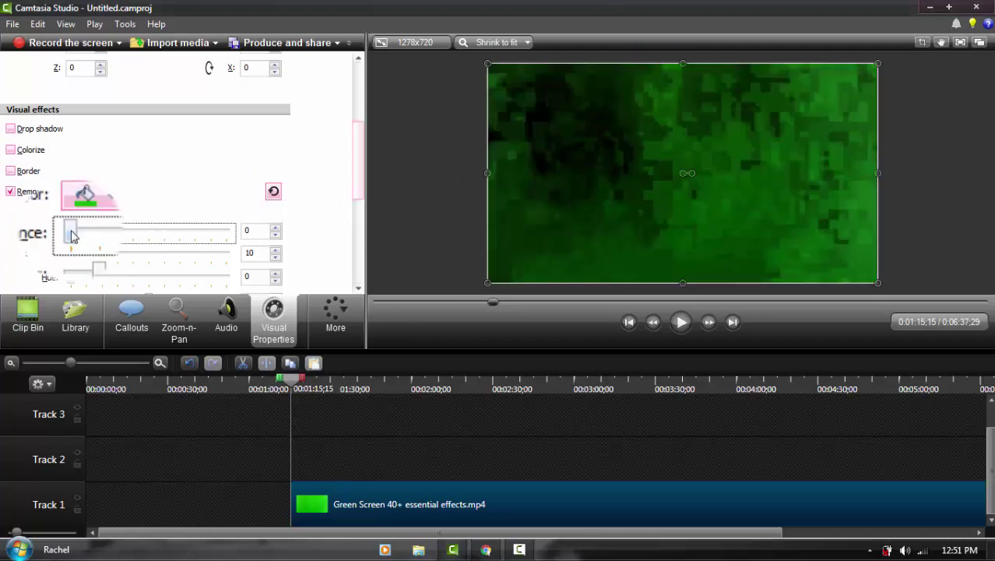
Set Tolerance to 47 and Softness to 15, previewing the keyed clip
{"action": "left_click_drag", "start_coordinate": [70, 231], "coordinate": [81, 235]}
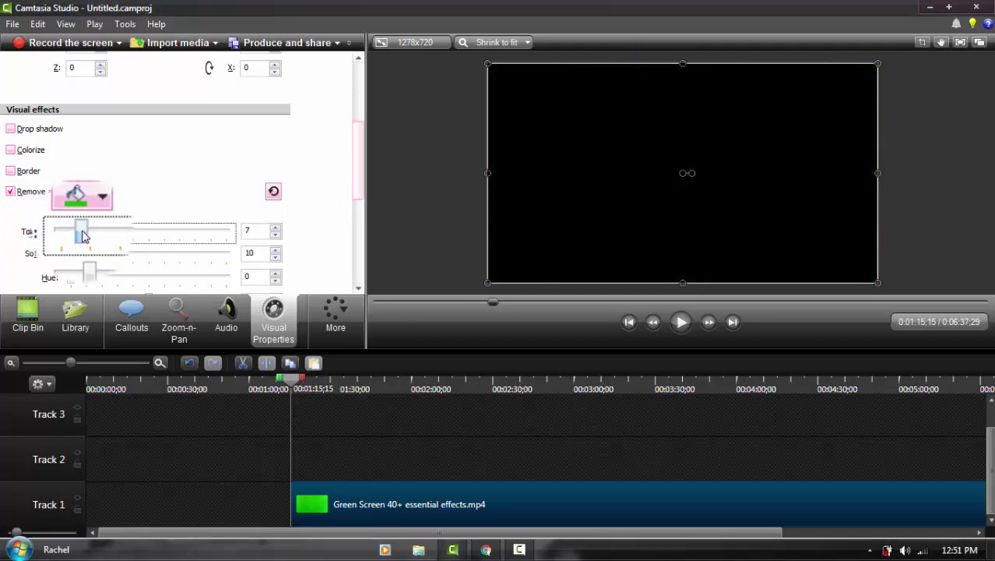
{"action": "left_click", "coordinate": [678, 329]}
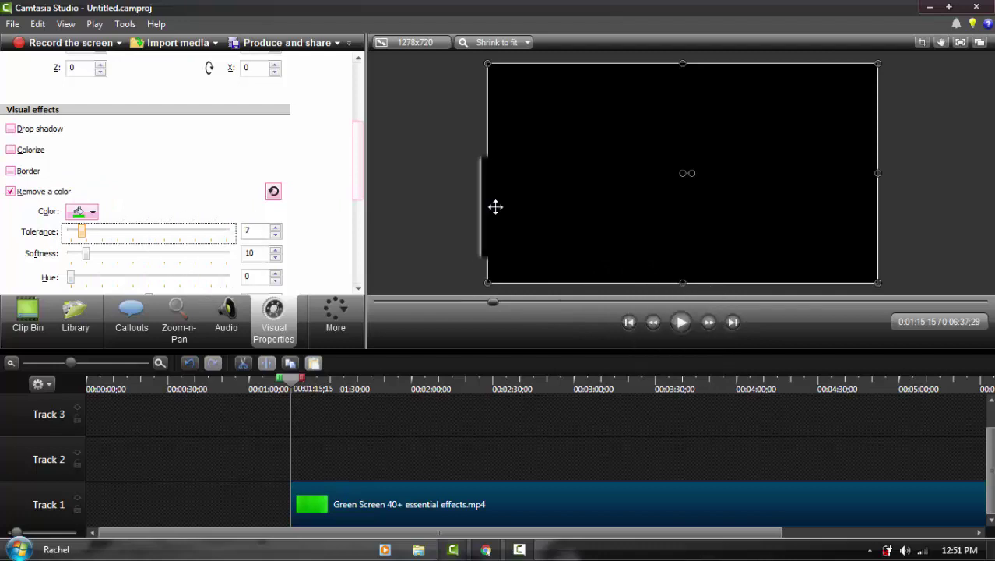
{"action": "left_click", "coordinate": [678, 323]}
{"action": "left_click_drag", "start_coordinate": [78, 140], "coordinate": [142, 140]}
{"action": "left_click_drag", "start_coordinate": [81, 165], "coordinate": [94, 164]}
{"action": "left_click", "coordinate": [678, 322]}
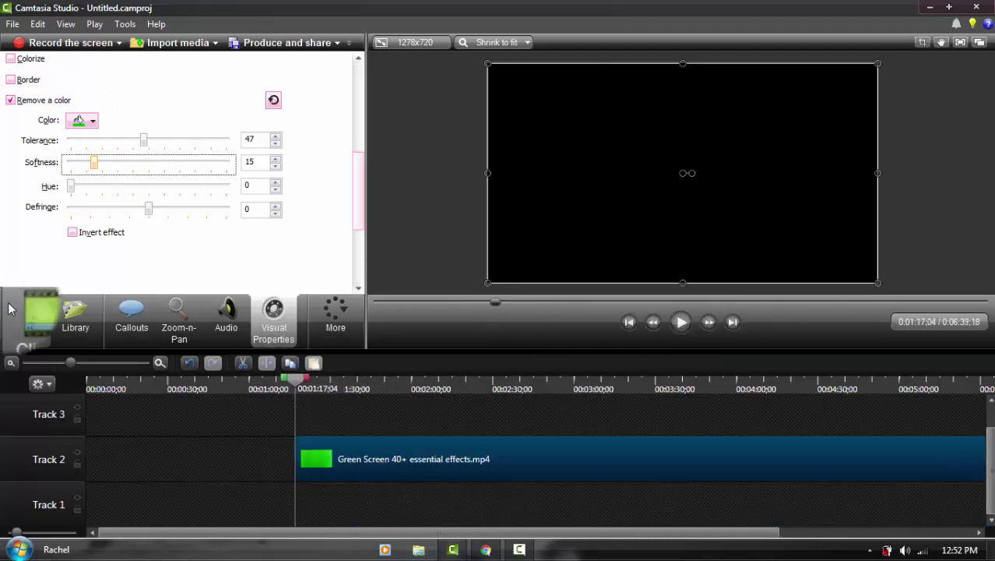
{"action": "left_click", "coordinate": [27, 316]}
Add the Gossip Girl episode to Track 1 at the playhead and preview the composite
{"action": "right_click", "coordinate": [32, 240]}
{"action": "left_click", "coordinate": [36, 247]}
{"action": "left_click", "coordinate": [717, 207]}
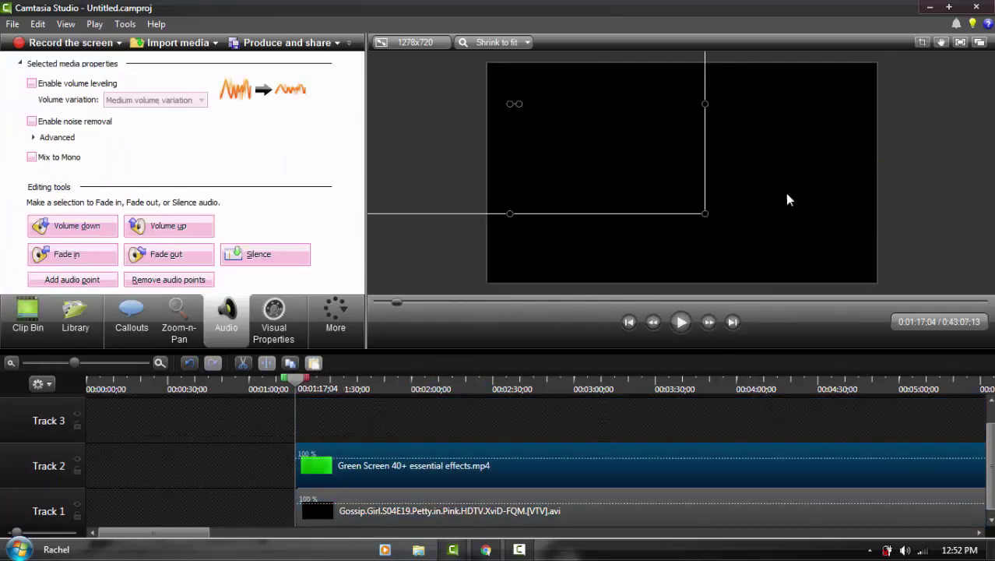
{"action": "key", "text": "ctrl+z"}
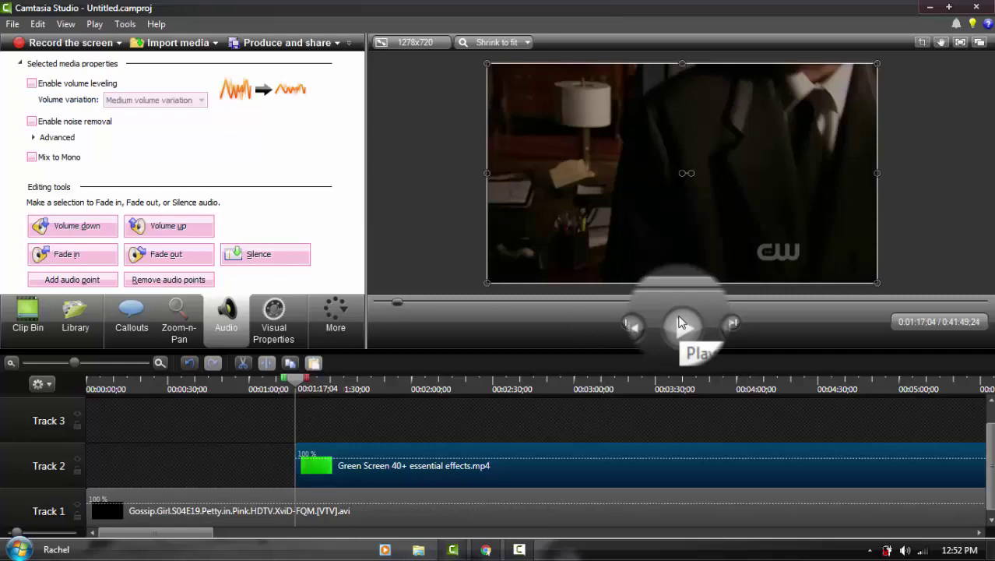
{"action": "left_click", "coordinate": [680, 322]}
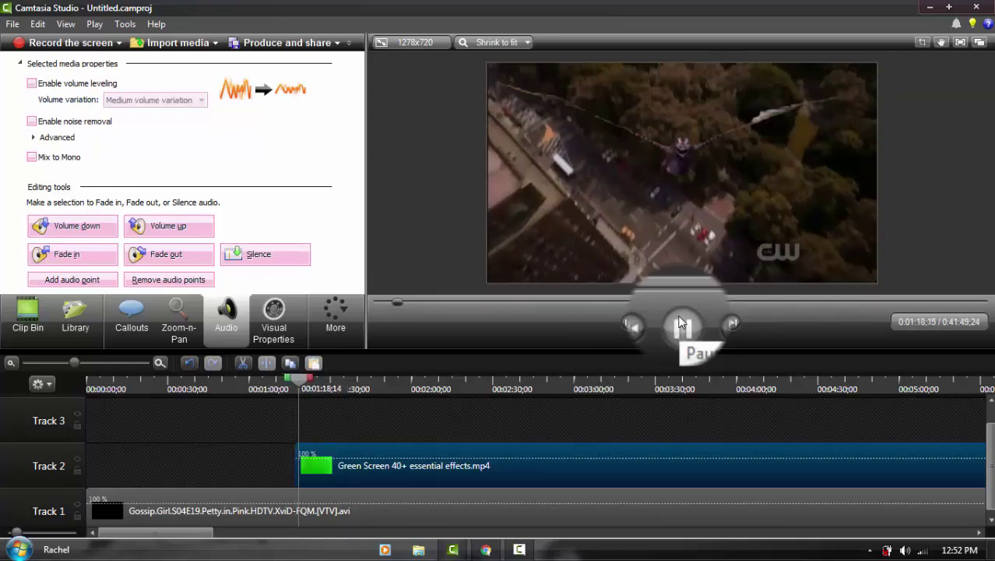